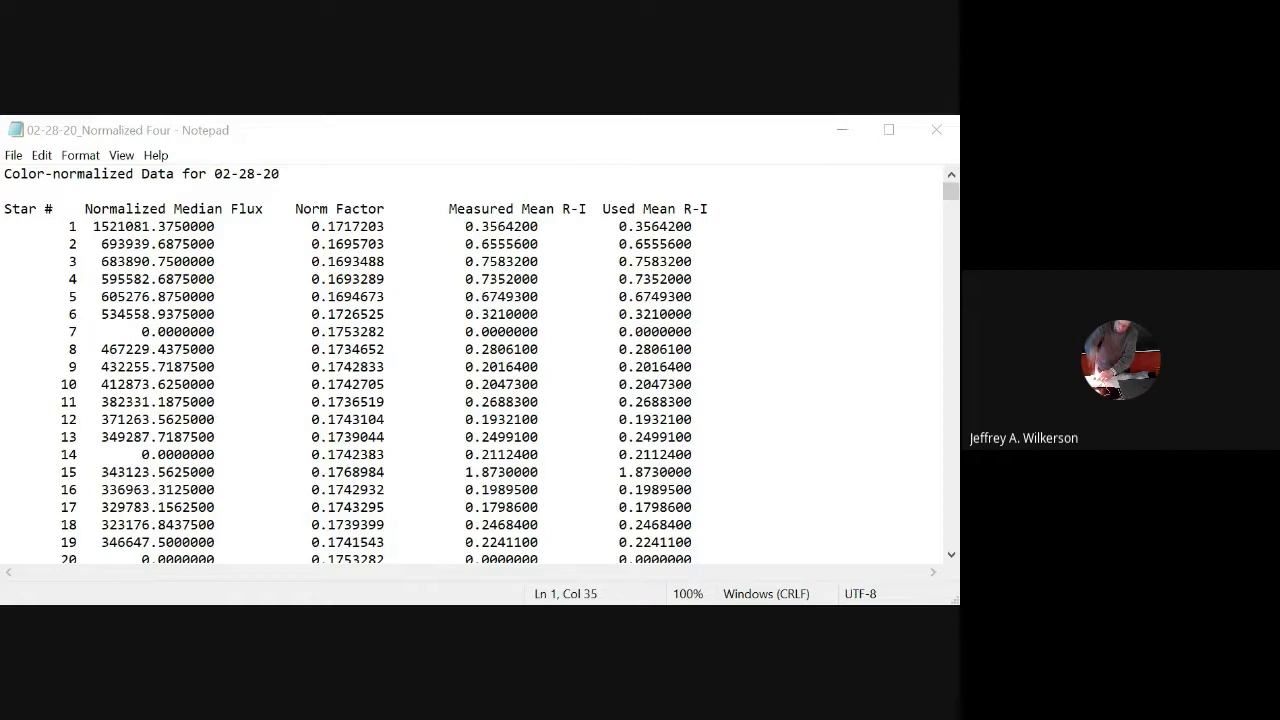
# Bring the 02-28-20_Normalized Four star data file in Notepad to the front
pyautogui.click(690, 132)
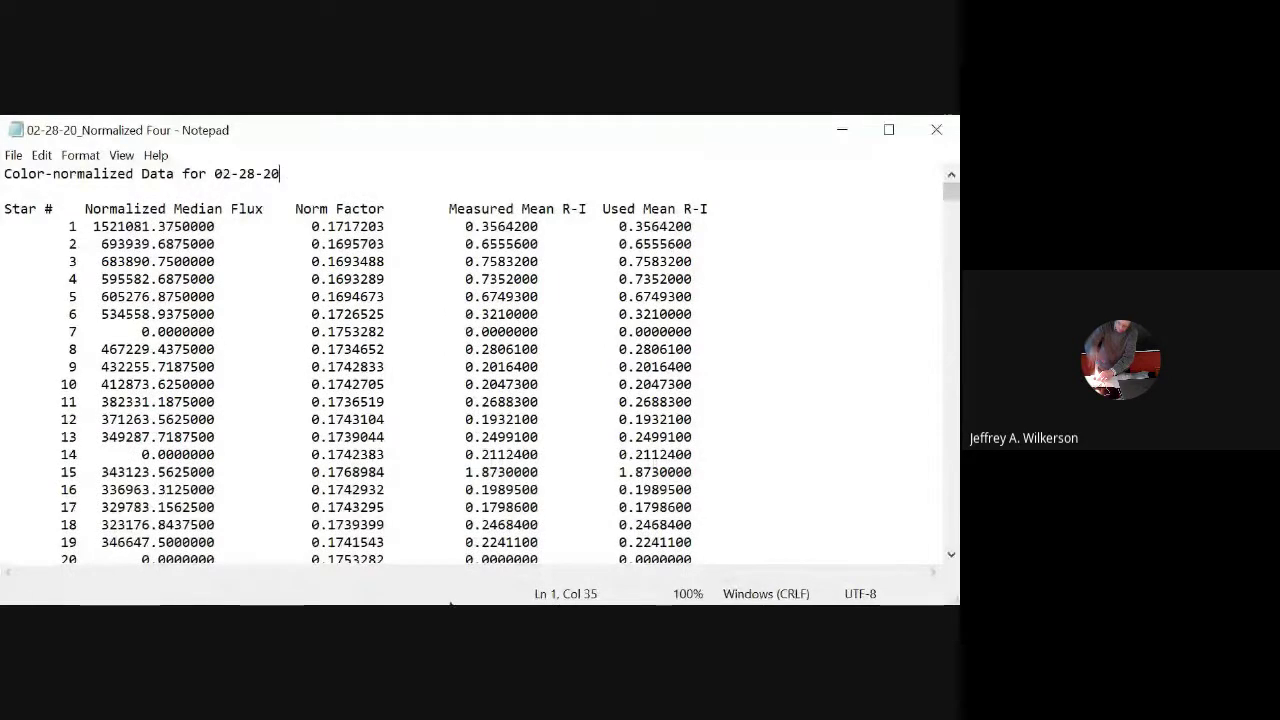
# Make the Notepad data window taller to show rows through star 25, shifting it slightly
pyautogui.moveTo(480, 605); pyautogui.dragTo(480, 703)
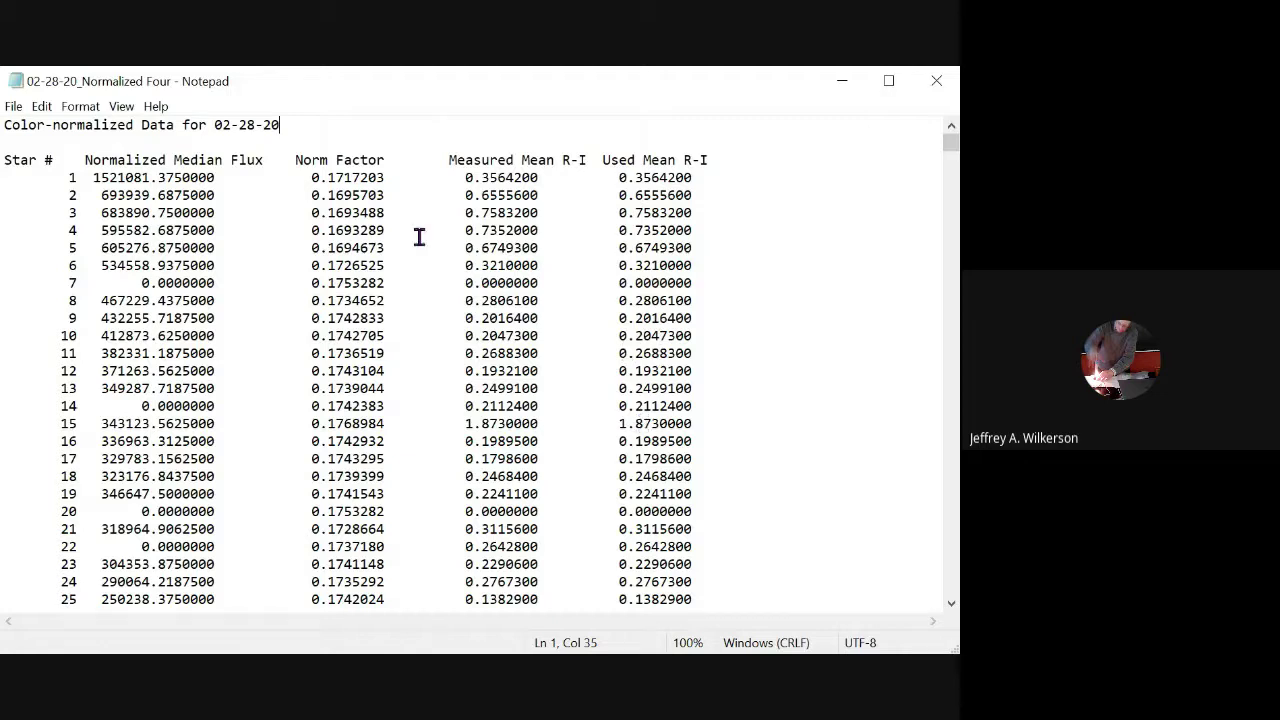
pyautogui.moveTo(485, 83)
pyautogui.mouseDown()
pyautogui.moveTo(471, 83)
pyautogui.moveTo(492, 92)
pyautogui.mouseUp()
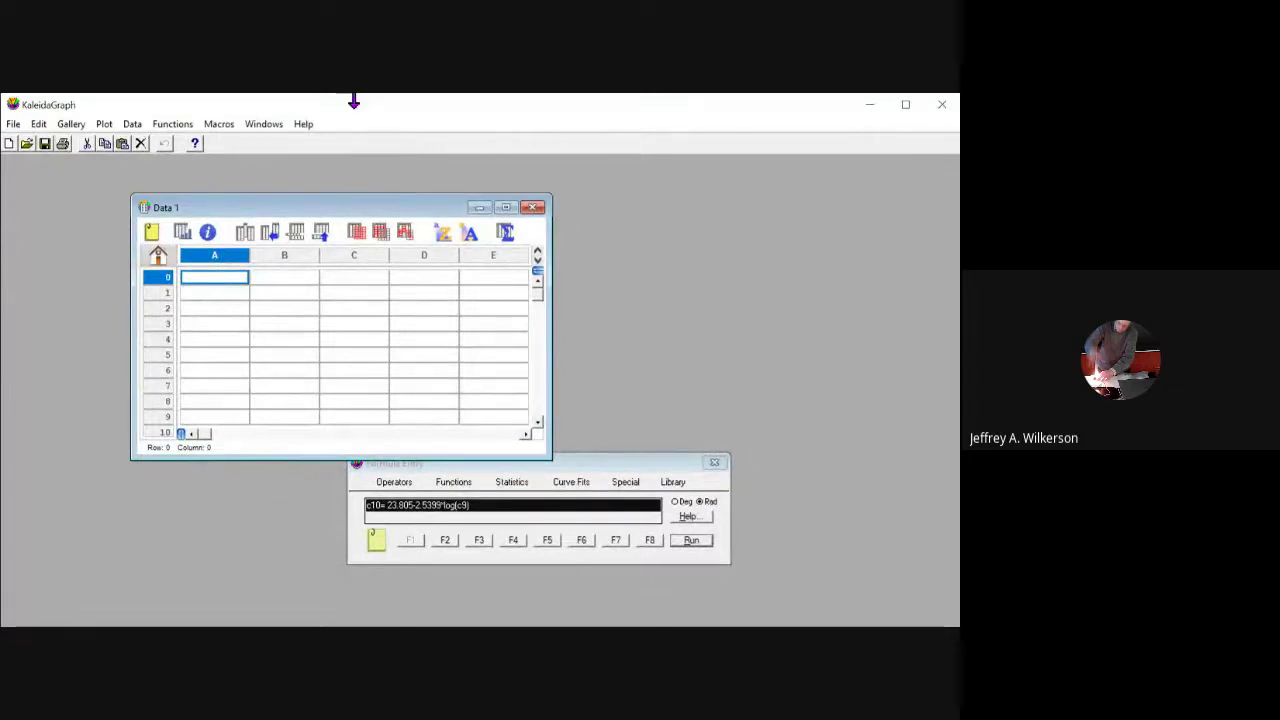
# Open 02-28-20_Normalized Four via File > Open to reach the Text File Input Format dialog
pyautogui.click(13, 124)
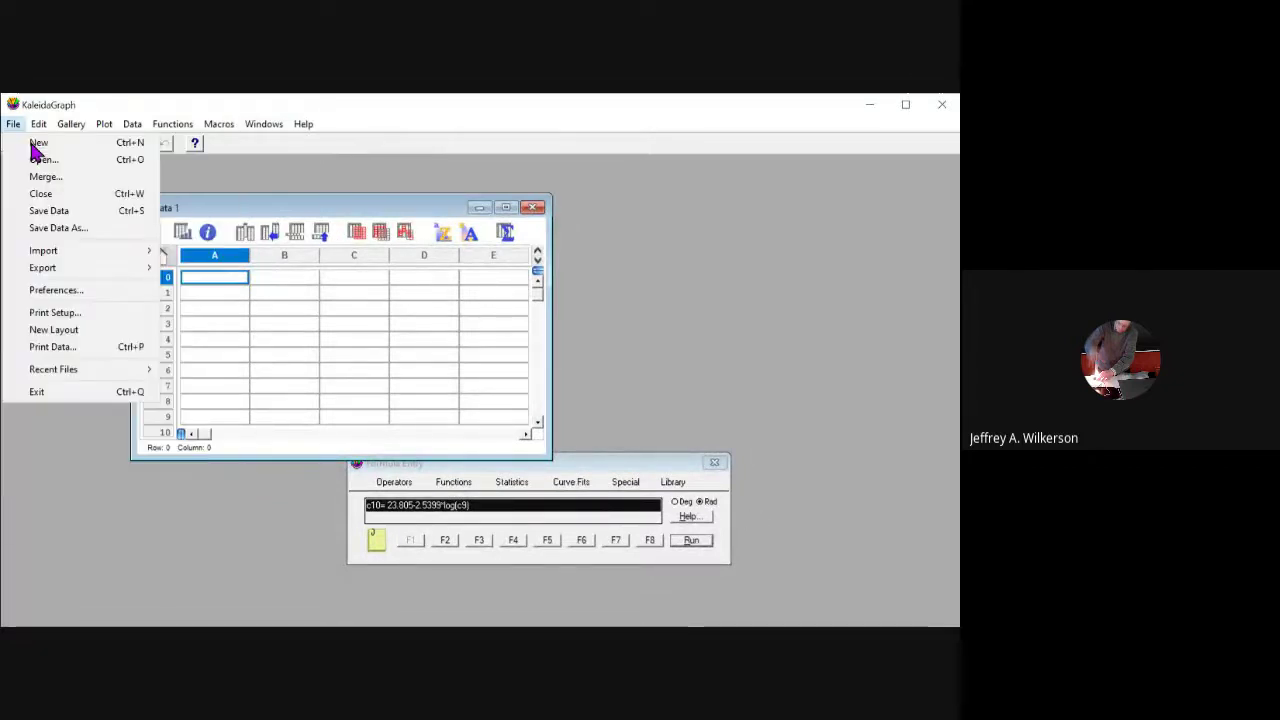
pyautogui.click(44, 159)
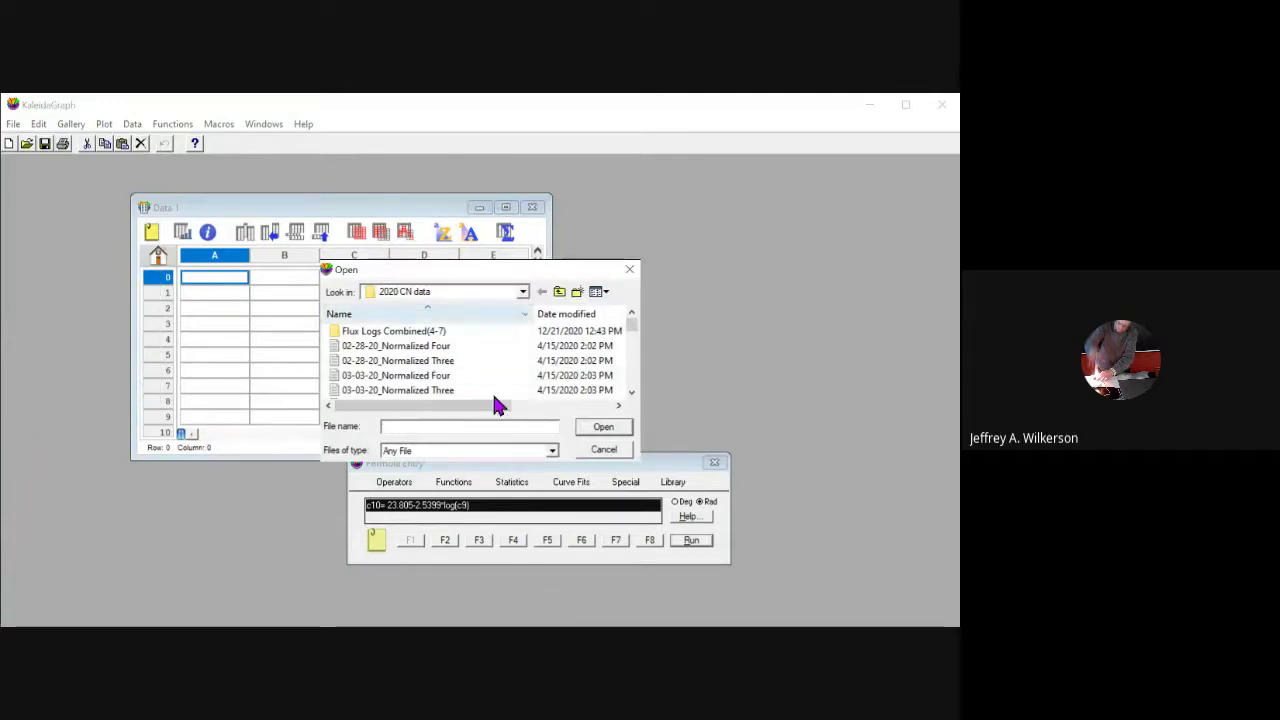
pyautogui.press('Down')
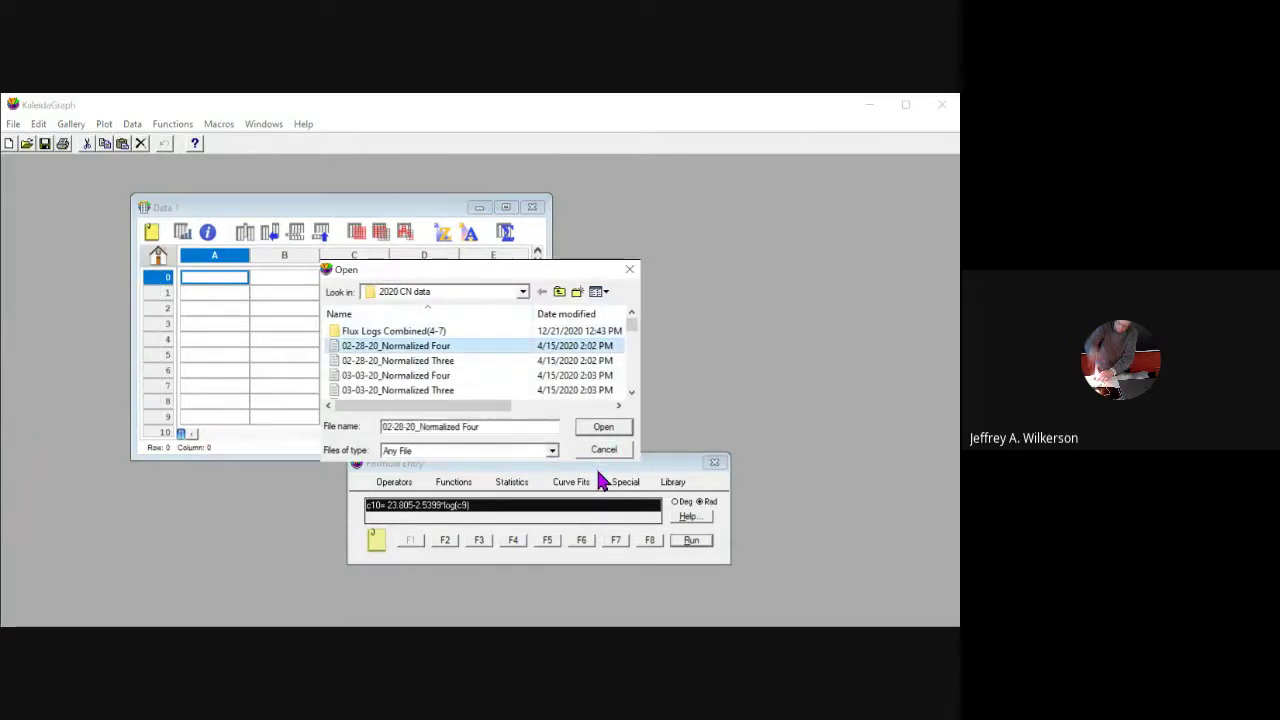
pyautogui.press('Return')
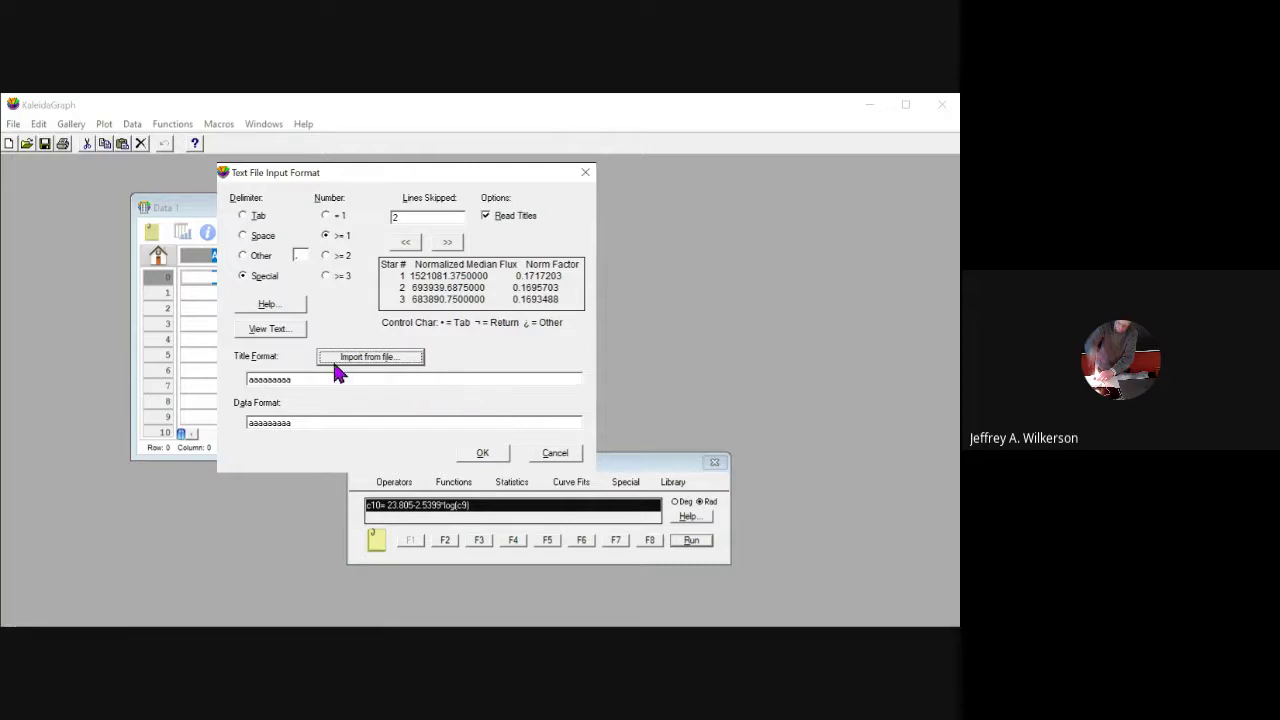
# Set Lines Skipped to 0 and replace the title and data formats with strings of w codes
pyautogui.hotkey('shift', 'Tab')
pyautogui.press('space')
pyautogui.press('space')
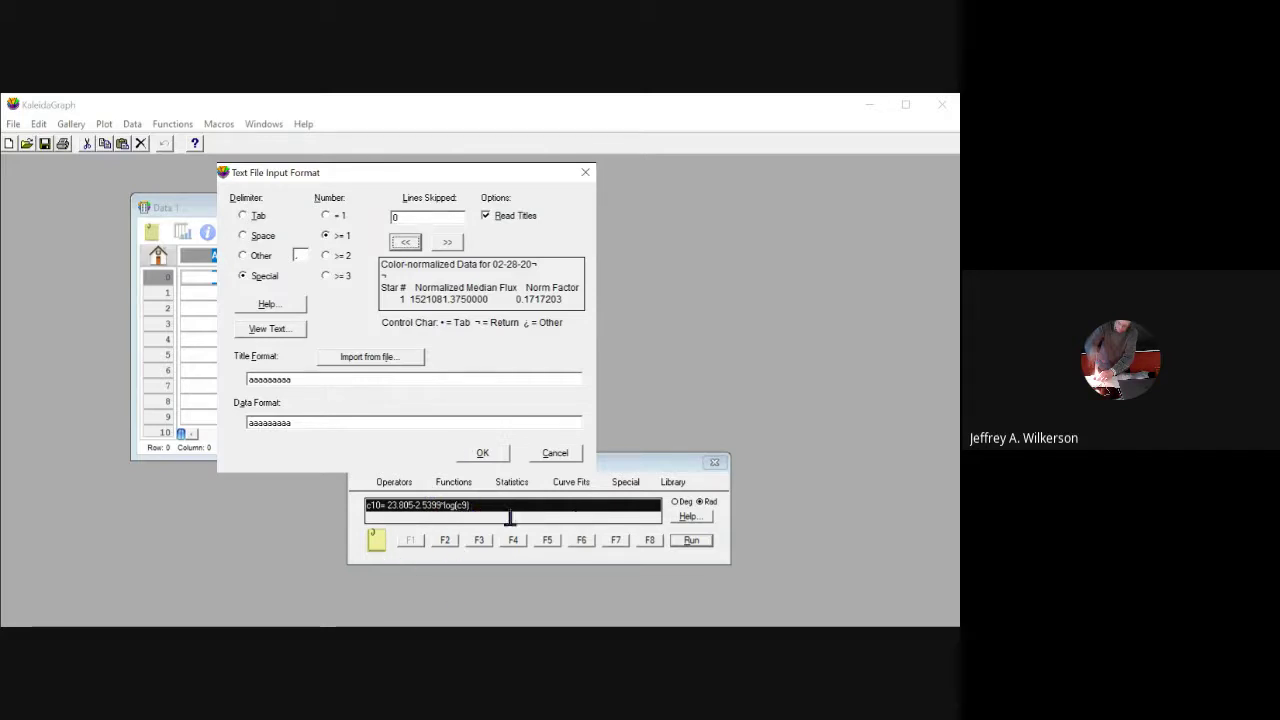
pyautogui.press('Tab')
pyautogui.press('Tab')
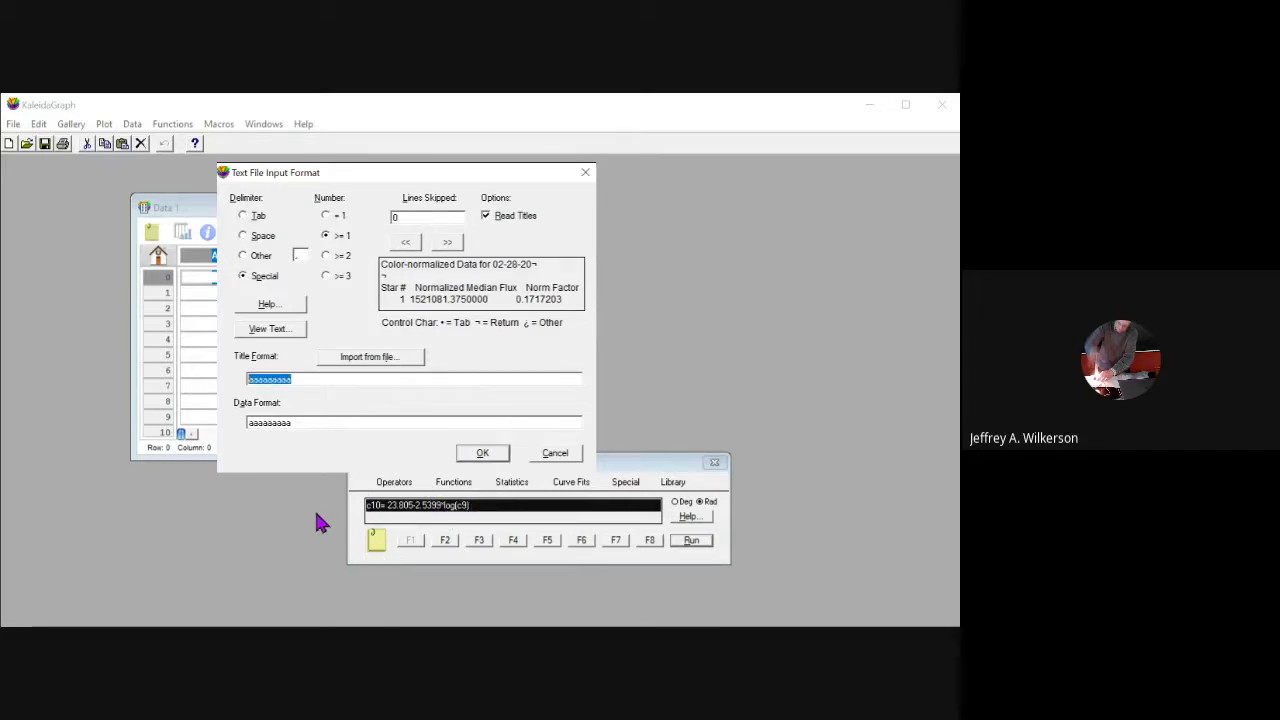
pyautogui.write('wwwwwwwwww')
pyautogui.press('Tab')
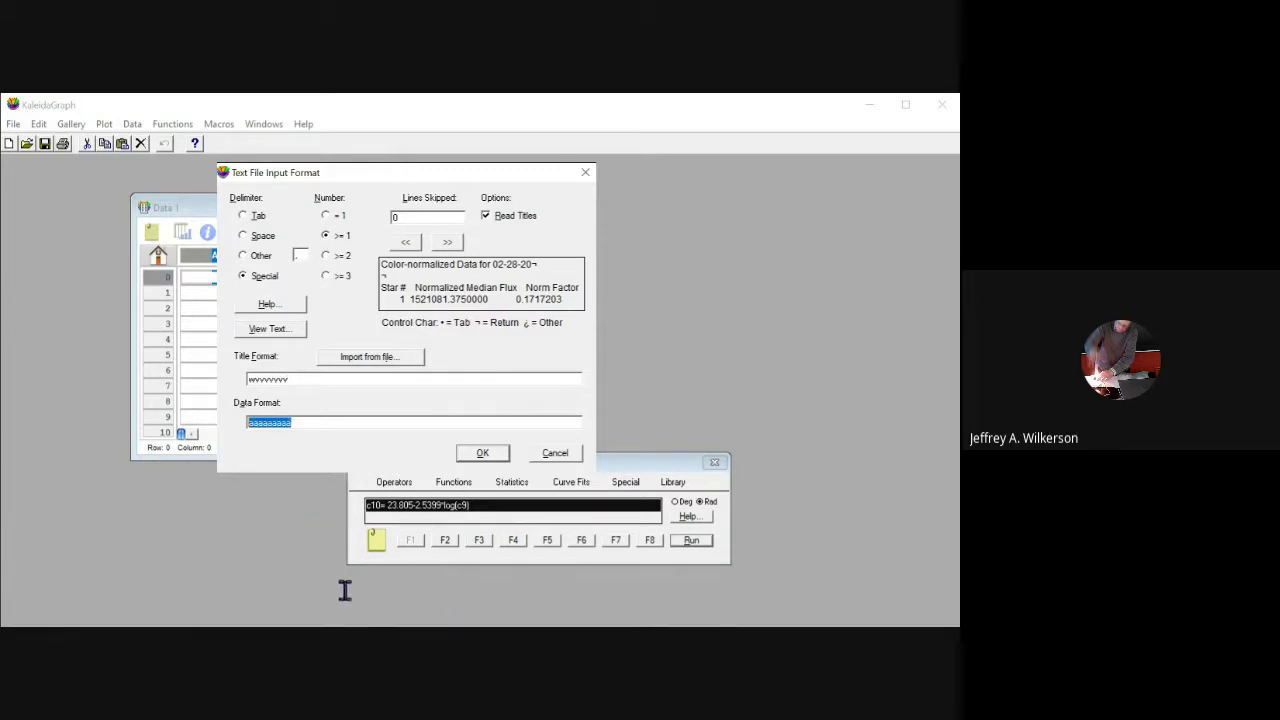
pyautogui.write('wwww')
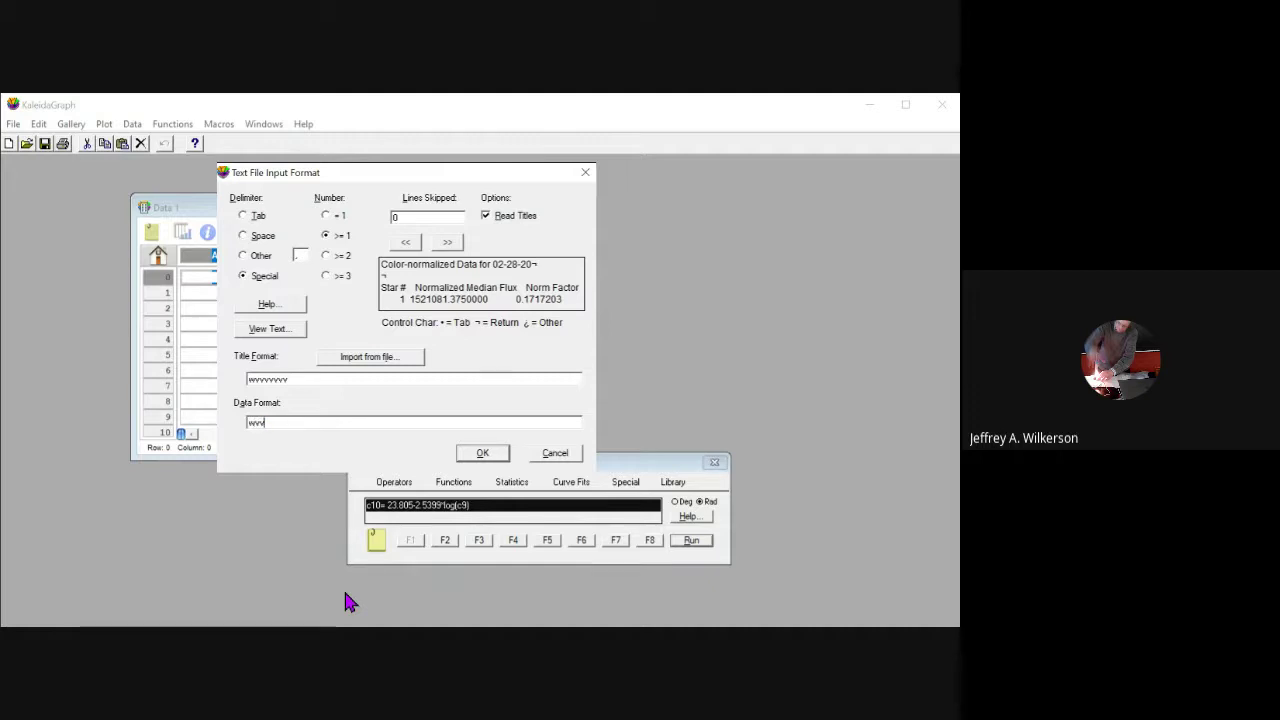
pyautogui.write('wwwww')
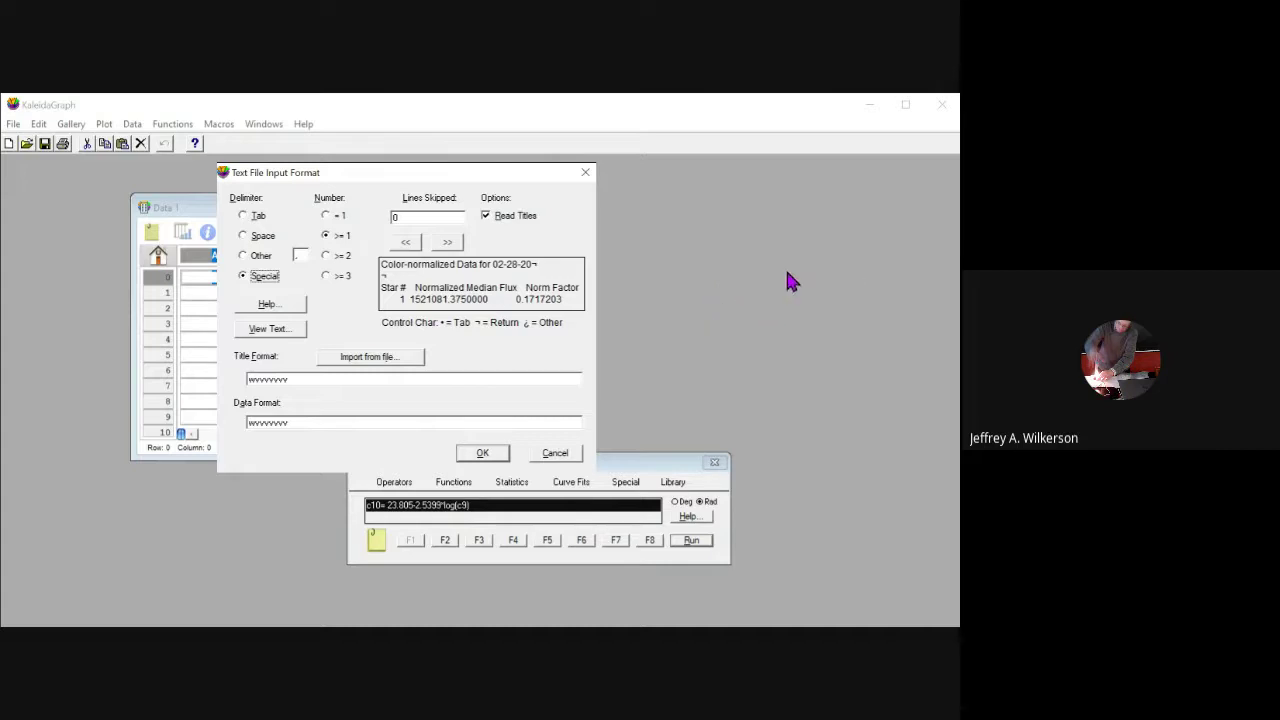
# Toggle reading column titles, set Lines Skipped to 2, and import the file into a data window
pyautogui.hotkey('alt', 'r')
pyautogui.hotkey('shift', 'Tab')
pyautogui.press('space')
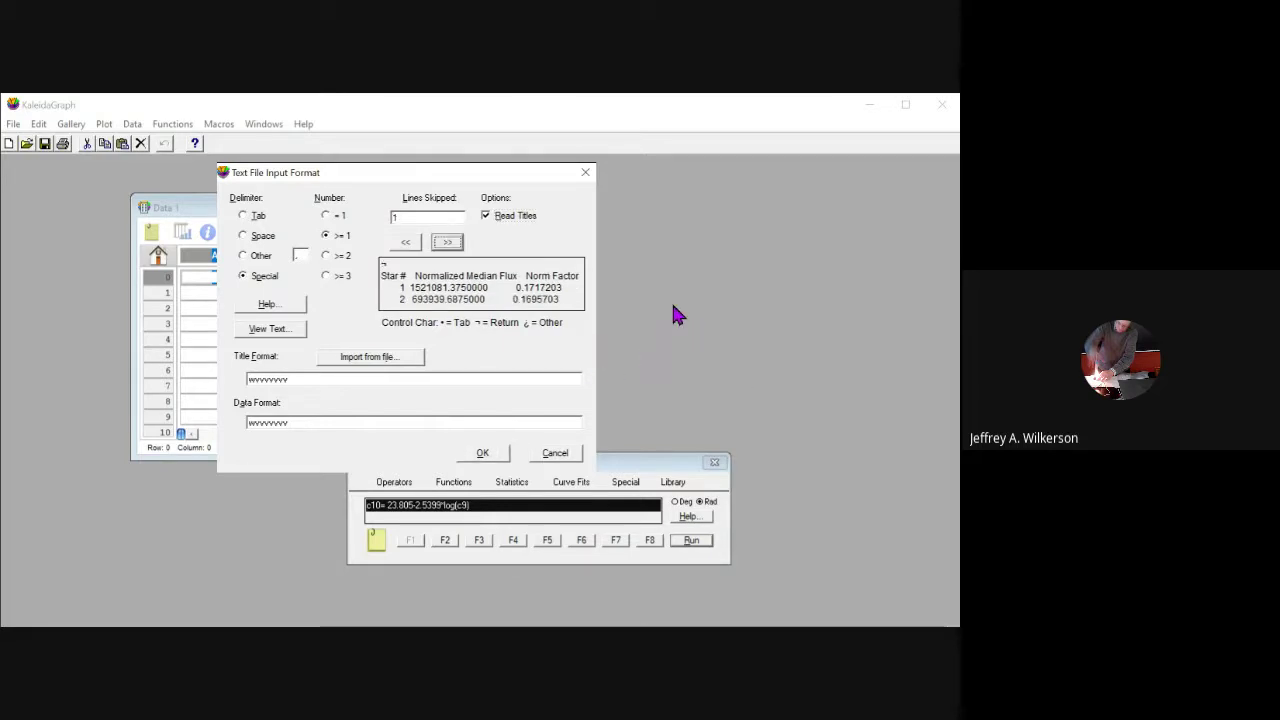
pyautogui.press('space')
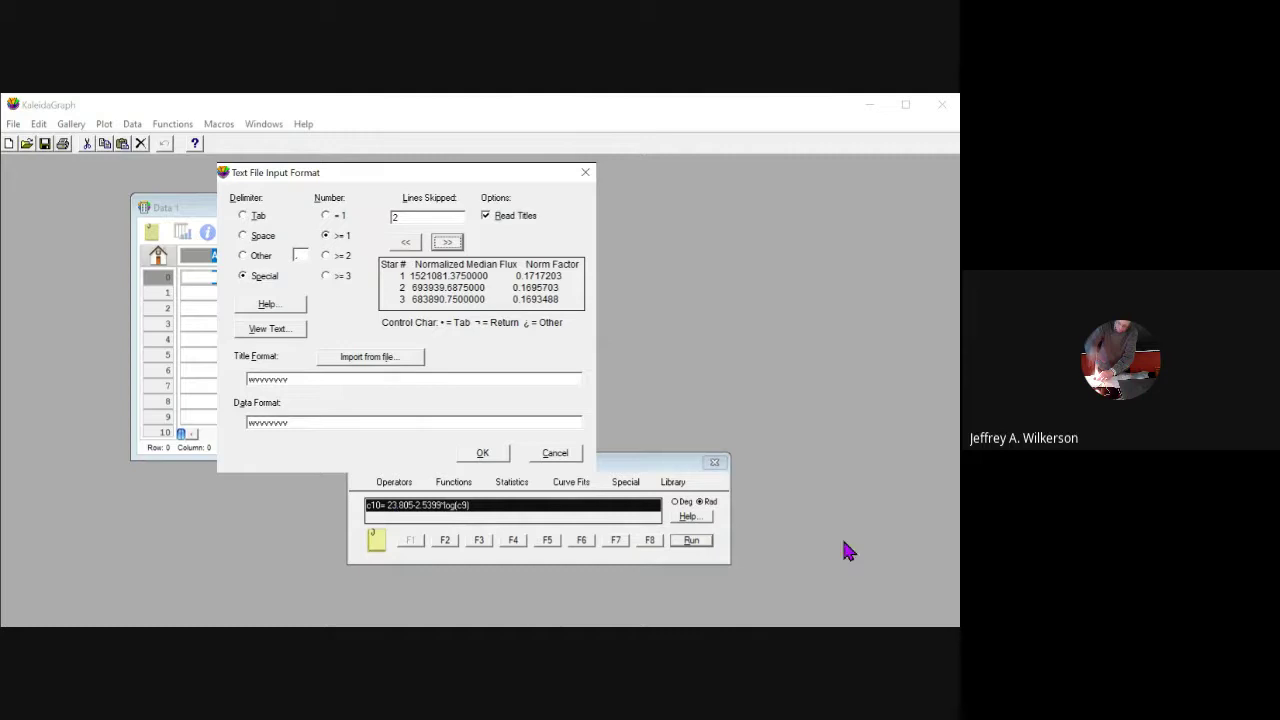
pyautogui.press('Return')
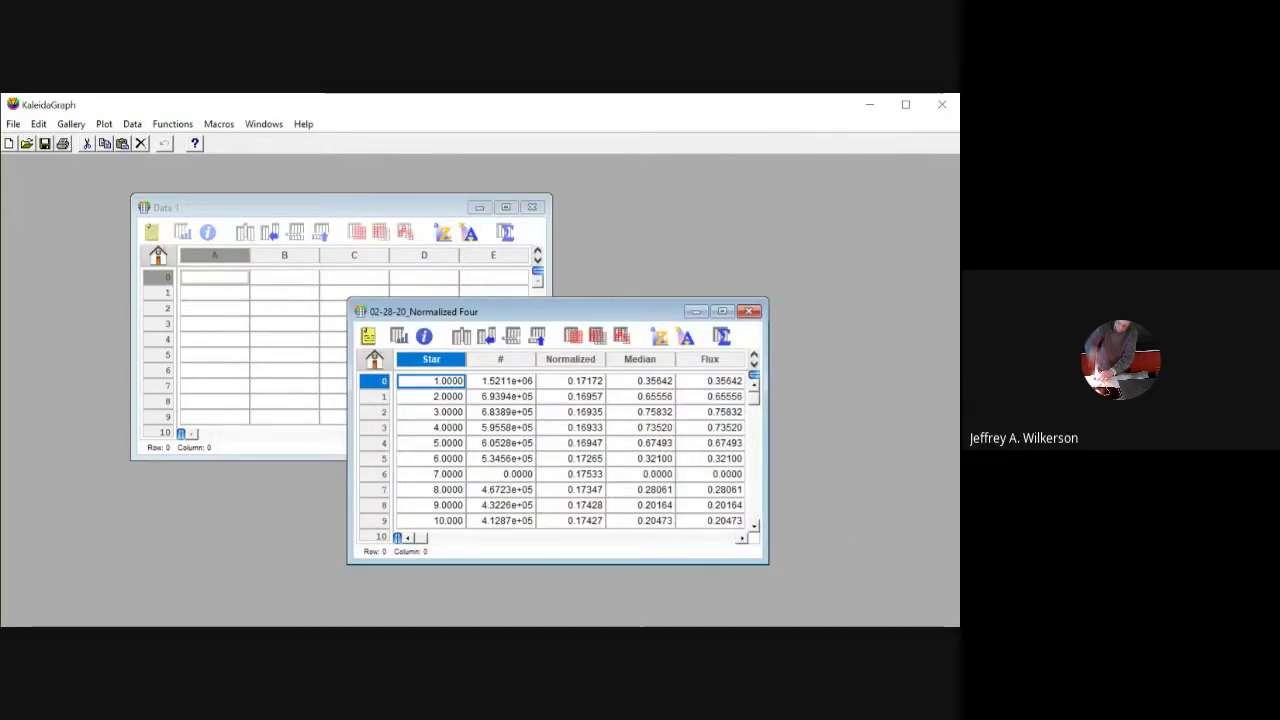
# Enlarge the data window to show all columns and retitle the first column Star #
pyautogui.hotkey('ctrl', 'f')
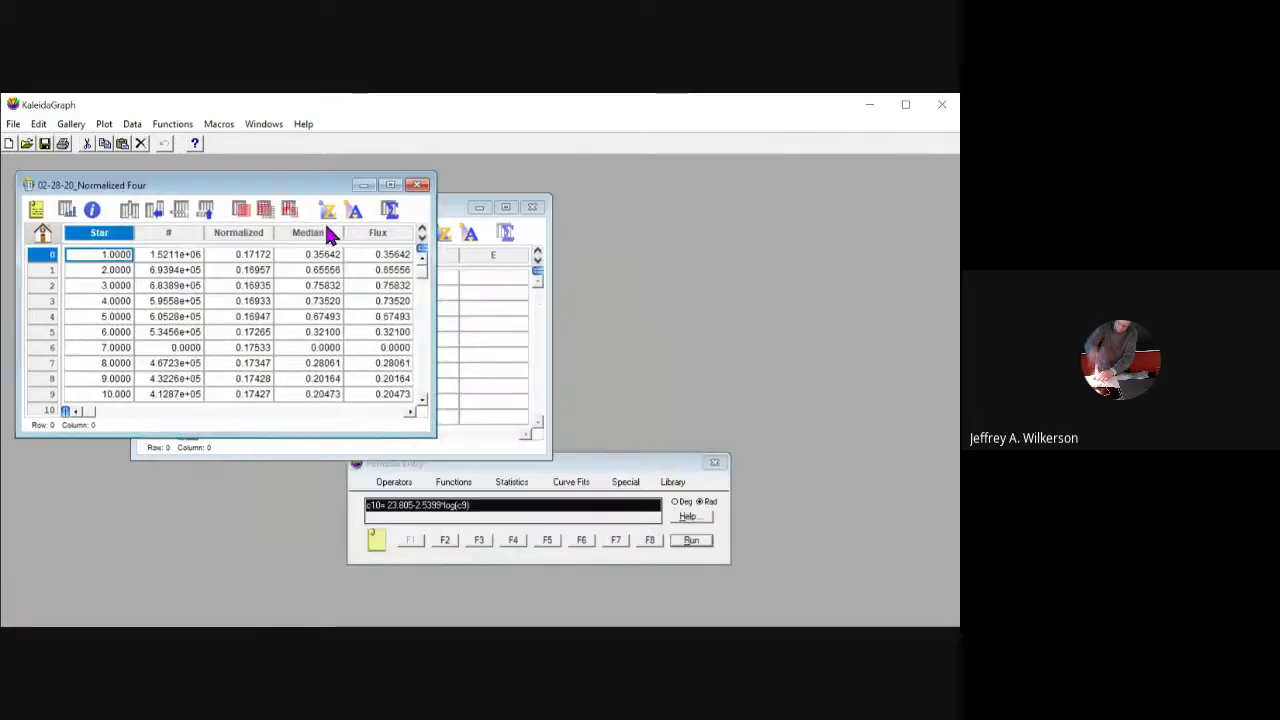
pyautogui.moveTo(437, 437); pyautogui.dragTo(507, 513)
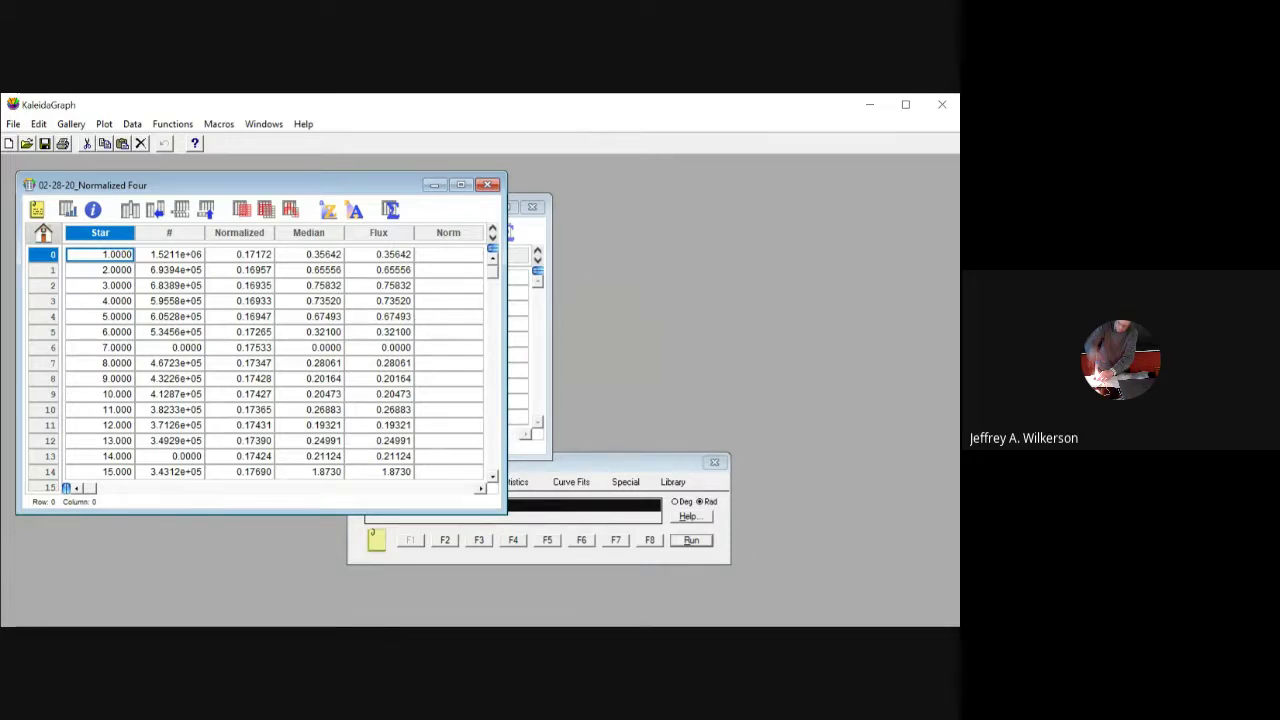
pyautogui.moveTo(505, 512); pyautogui.dragTo(660, 622)
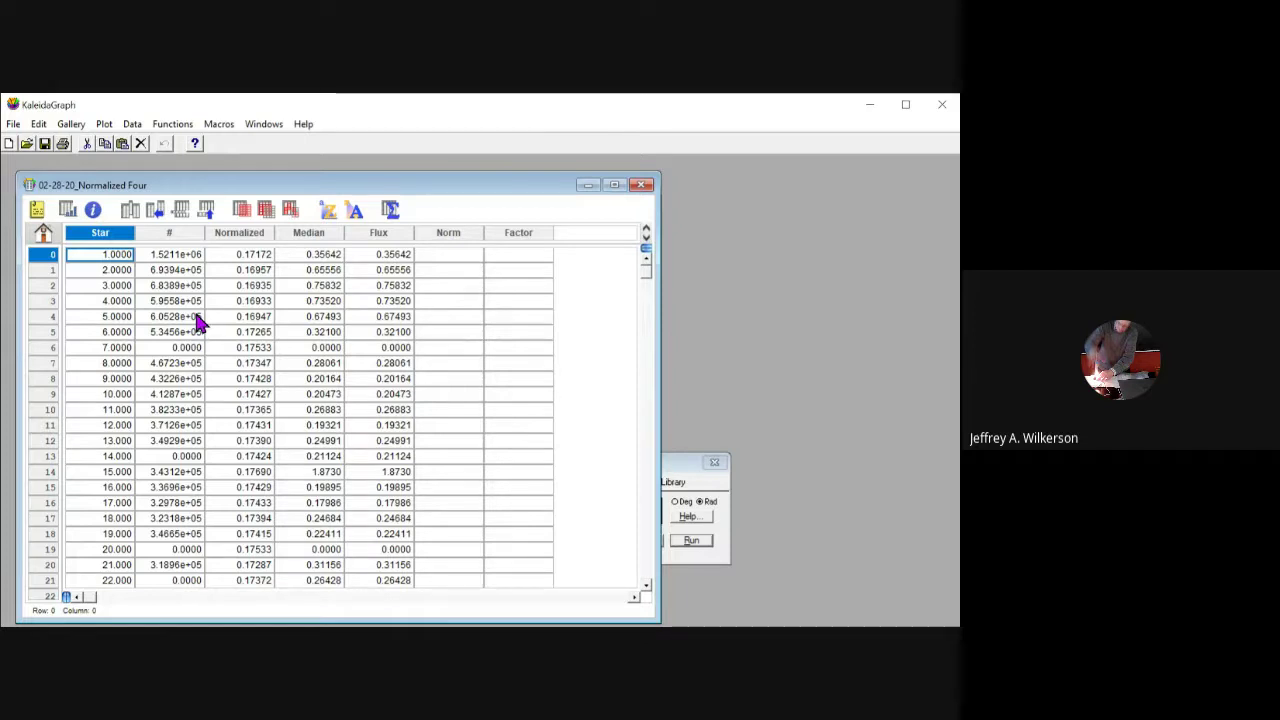
pyautogui.press('Return')
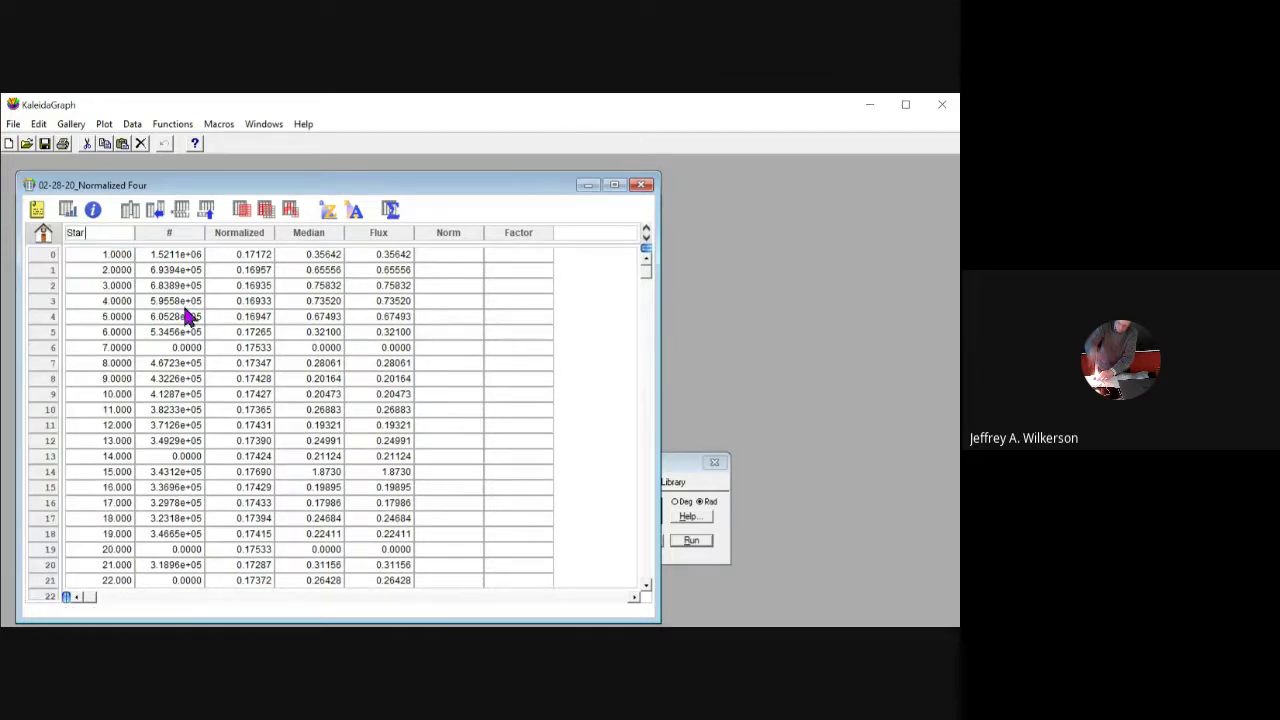
pyautogui.write('3')
pyautogui.press('Return')
pyautogui.press('Tab')
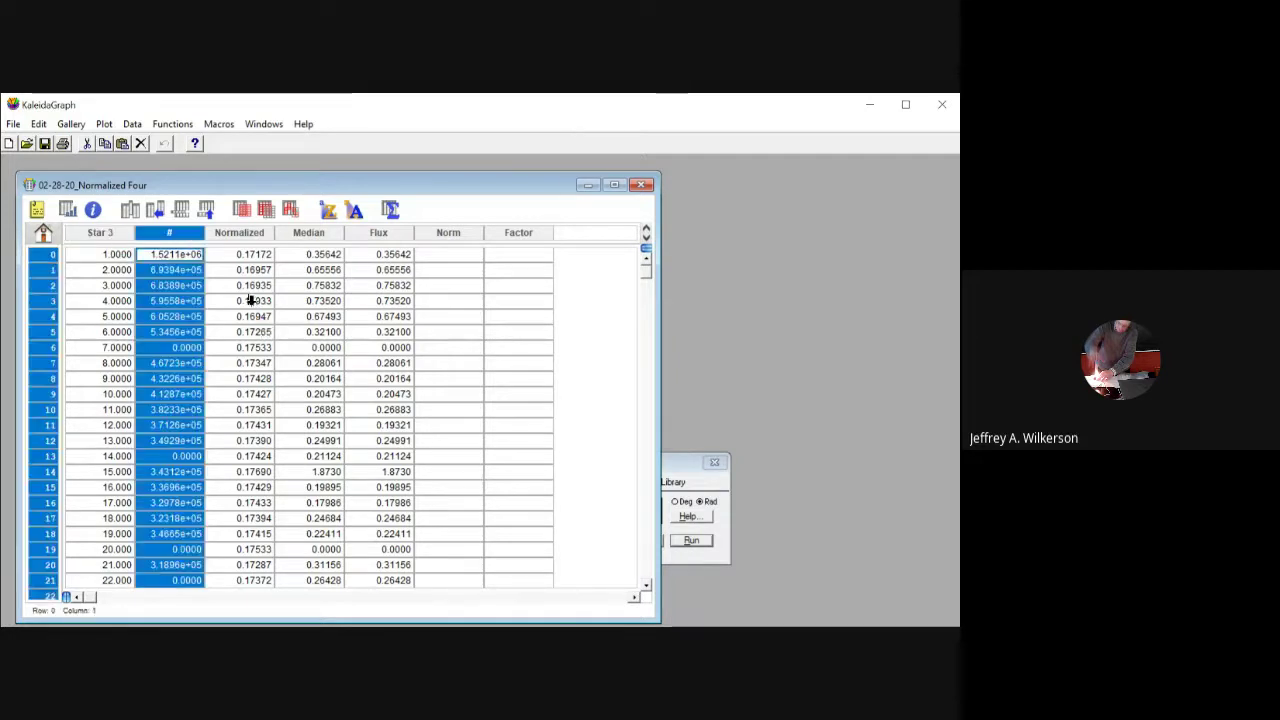
pyautogui.press('Return')
pyautogui.hotkey('shift', 'Tab')
pyautogui.press('Return')
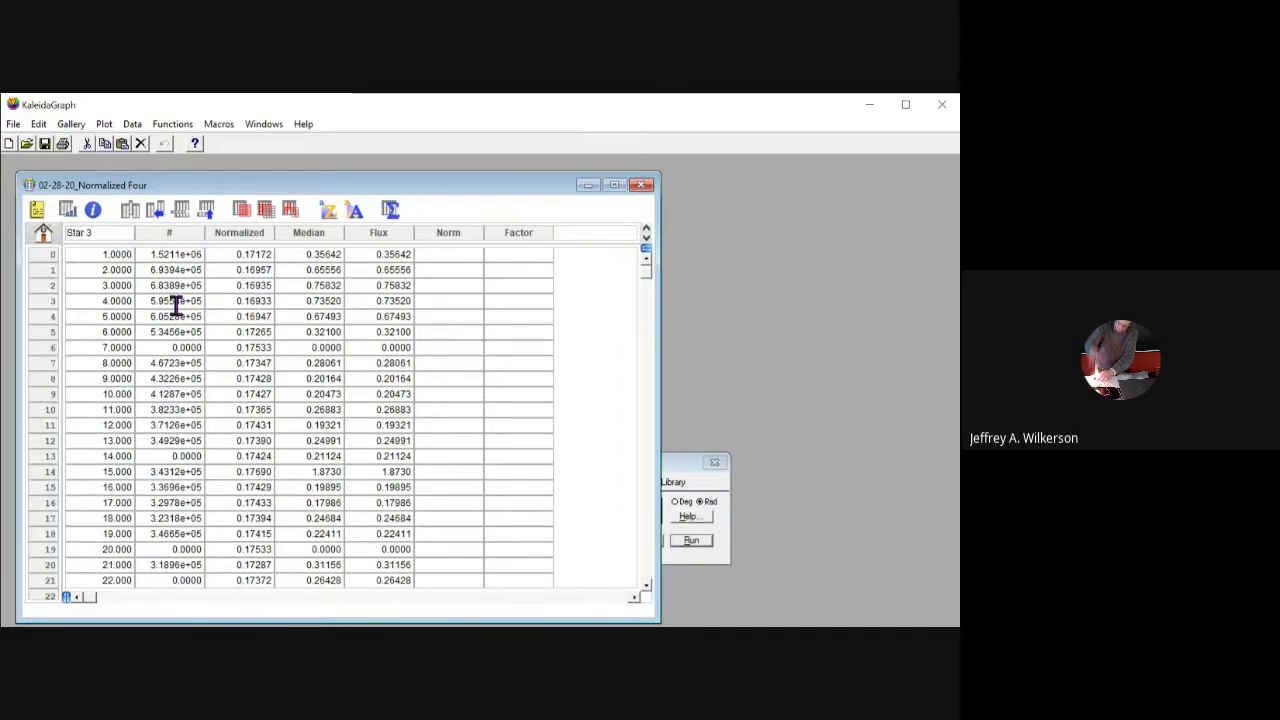
pyautogui.press('BackSpace')
pyautogui.write('#')
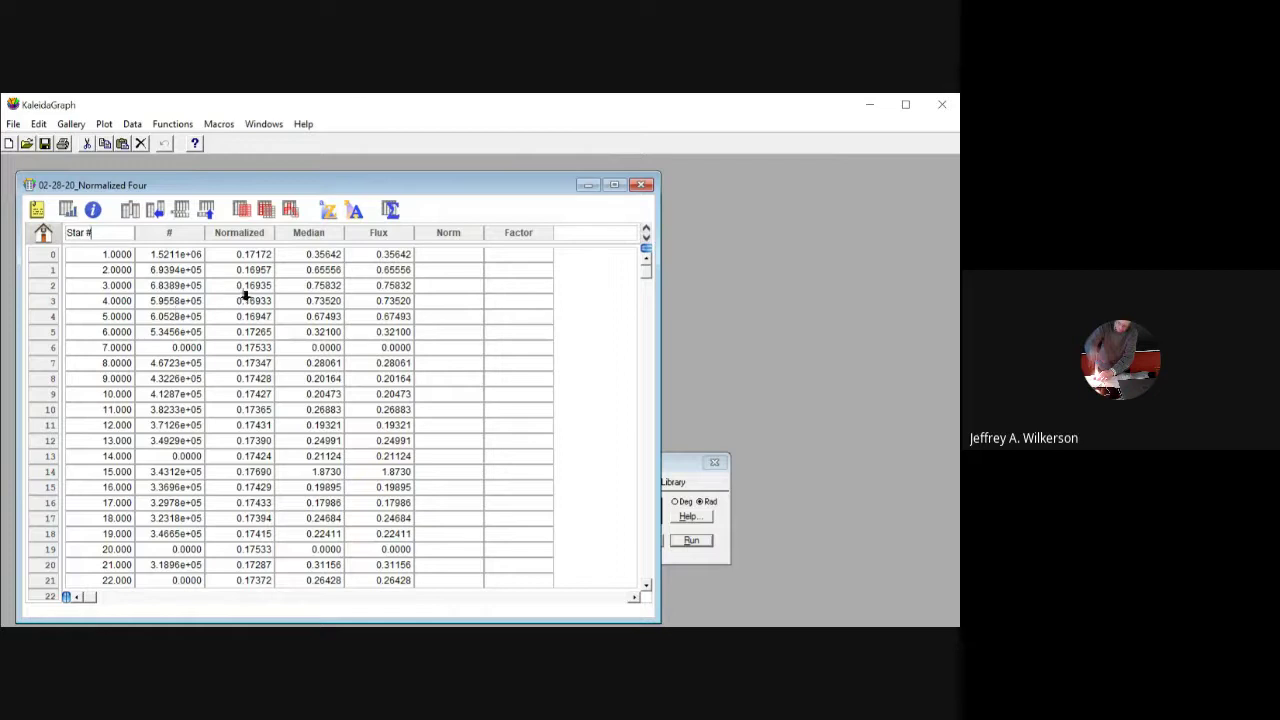
pyautogui.press('Tab')
# Retitle the next columns Median signal, Norm factor, Measured R-I and R-I used
pyautogui.press('Return')
pyautogui.write('Media')
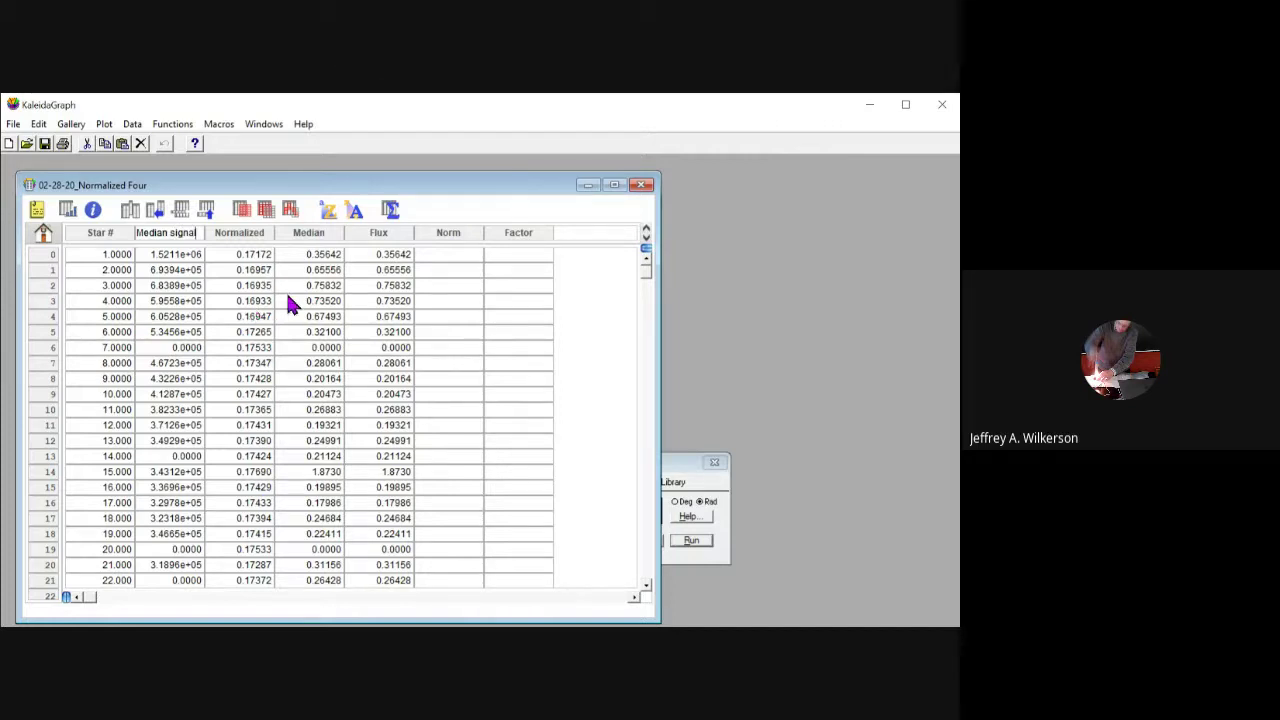
pyautogui.write('n signal')
pyautogui.press('Tab')
pyautogui.press('Return')
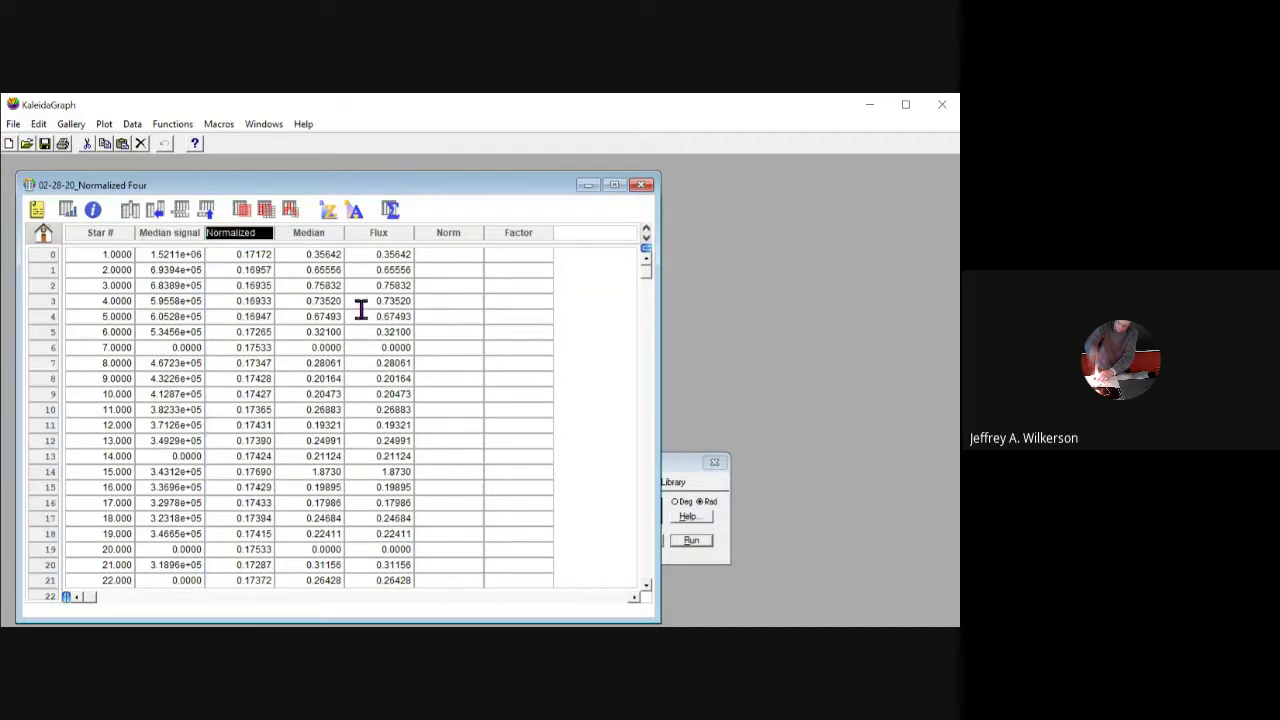
pyautogui.write('Norm facto')
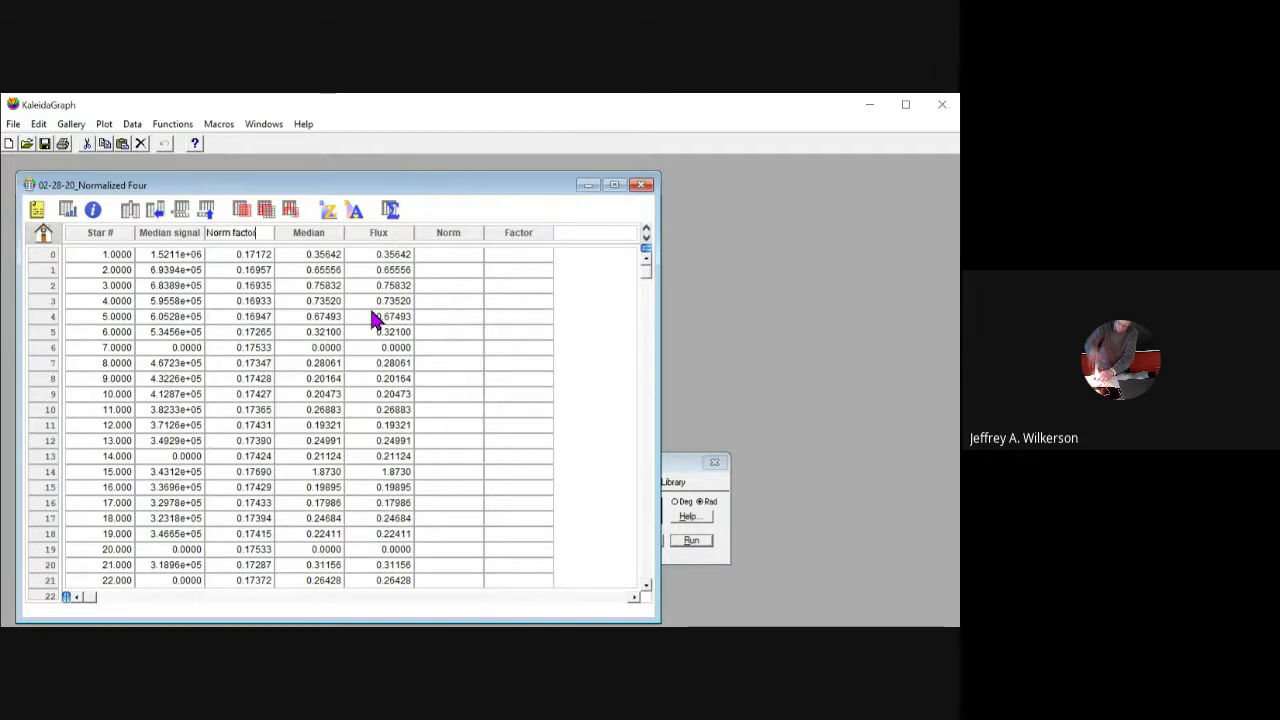
pyautogui.write('r')
pyautogui.press('Tab')
pyautogui.press('Return')
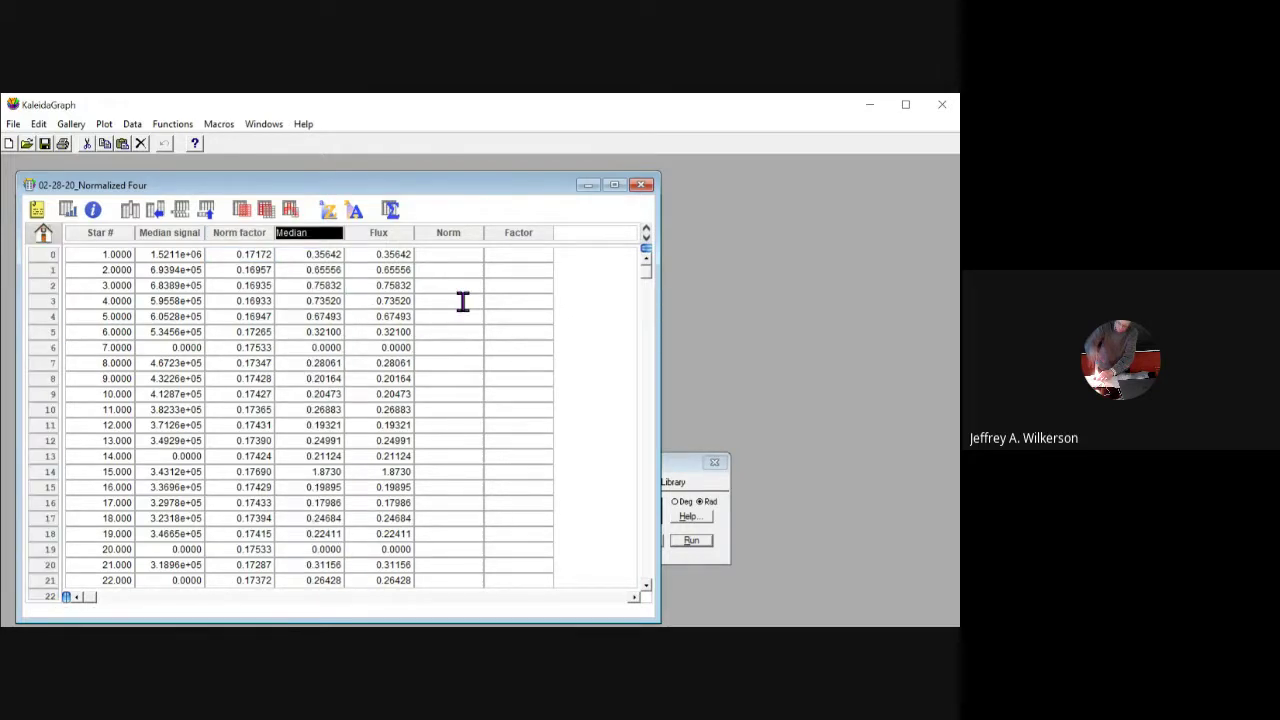
pyautogui.write('Measured F')
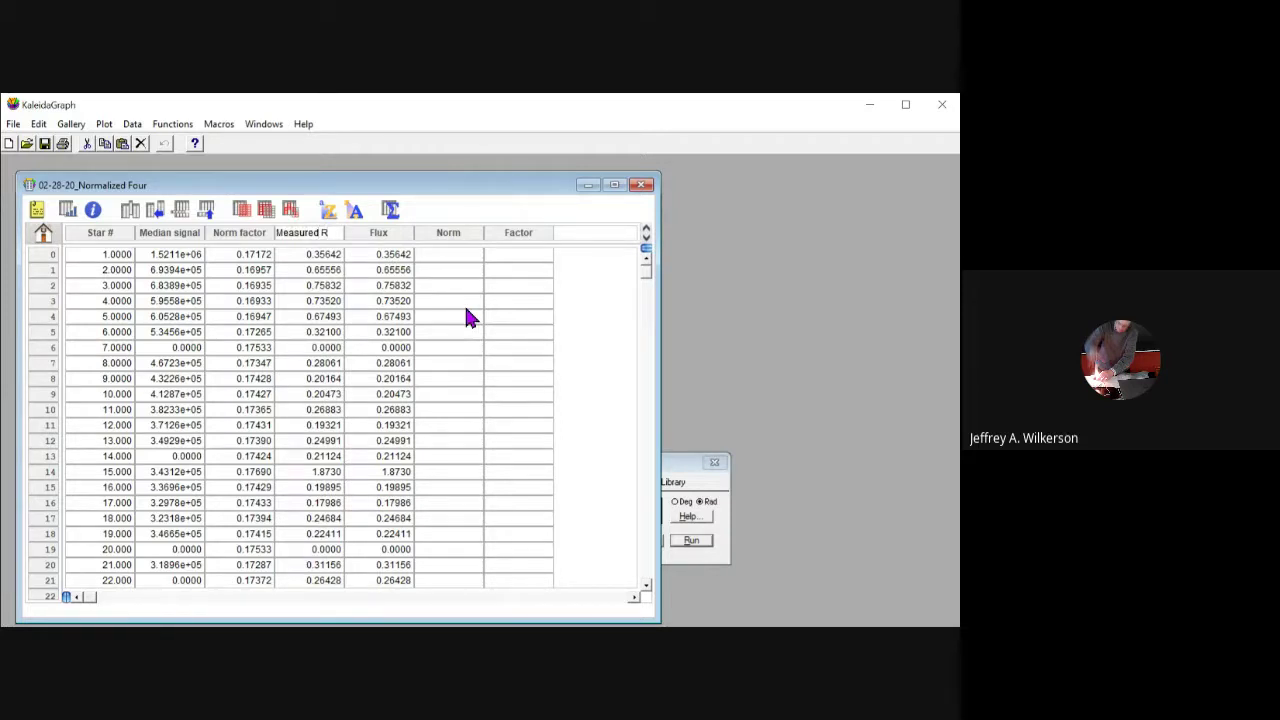
pyautogui.write('I')
pyautogui.press('Tab')
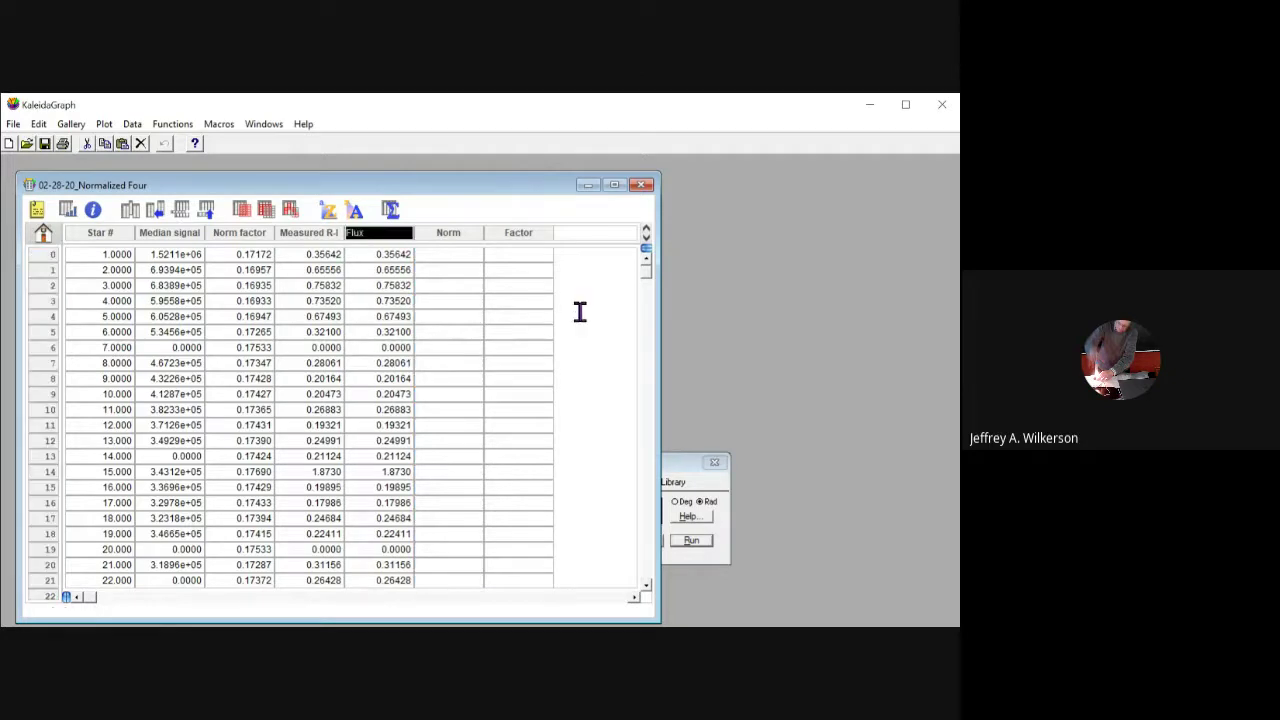
pyautogui.write('R-I')
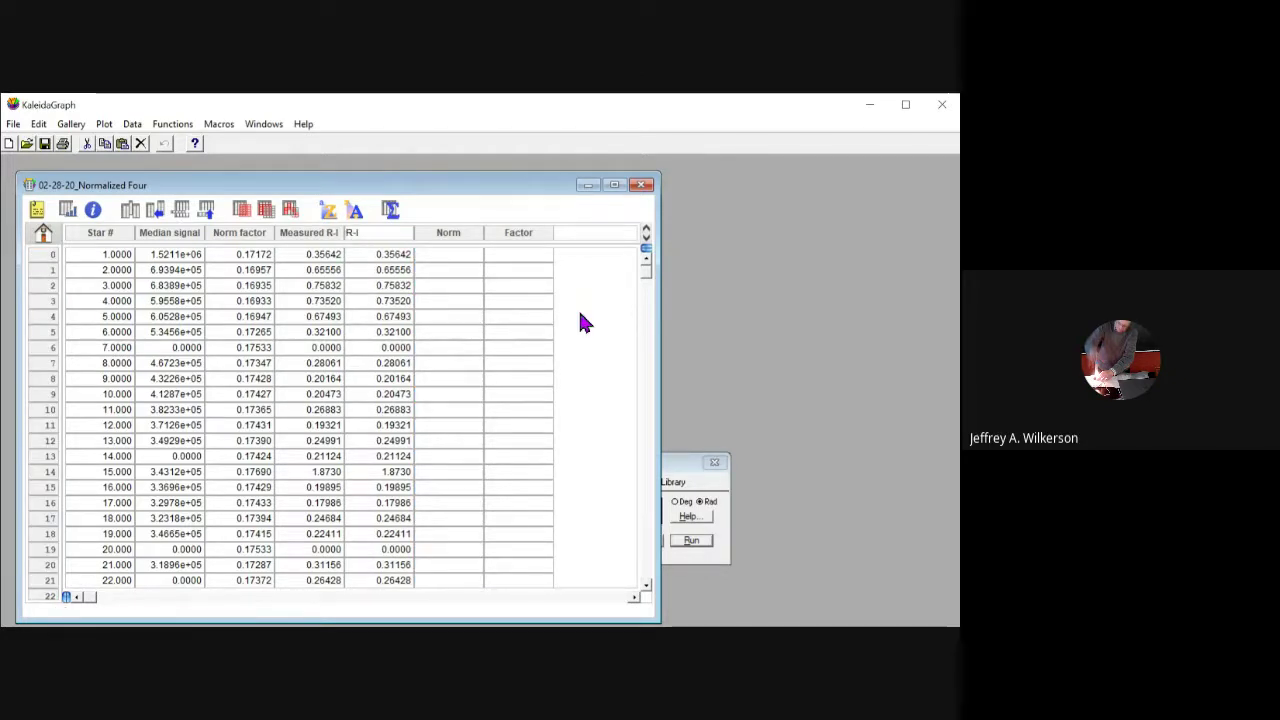
pyautogui.write(' used')
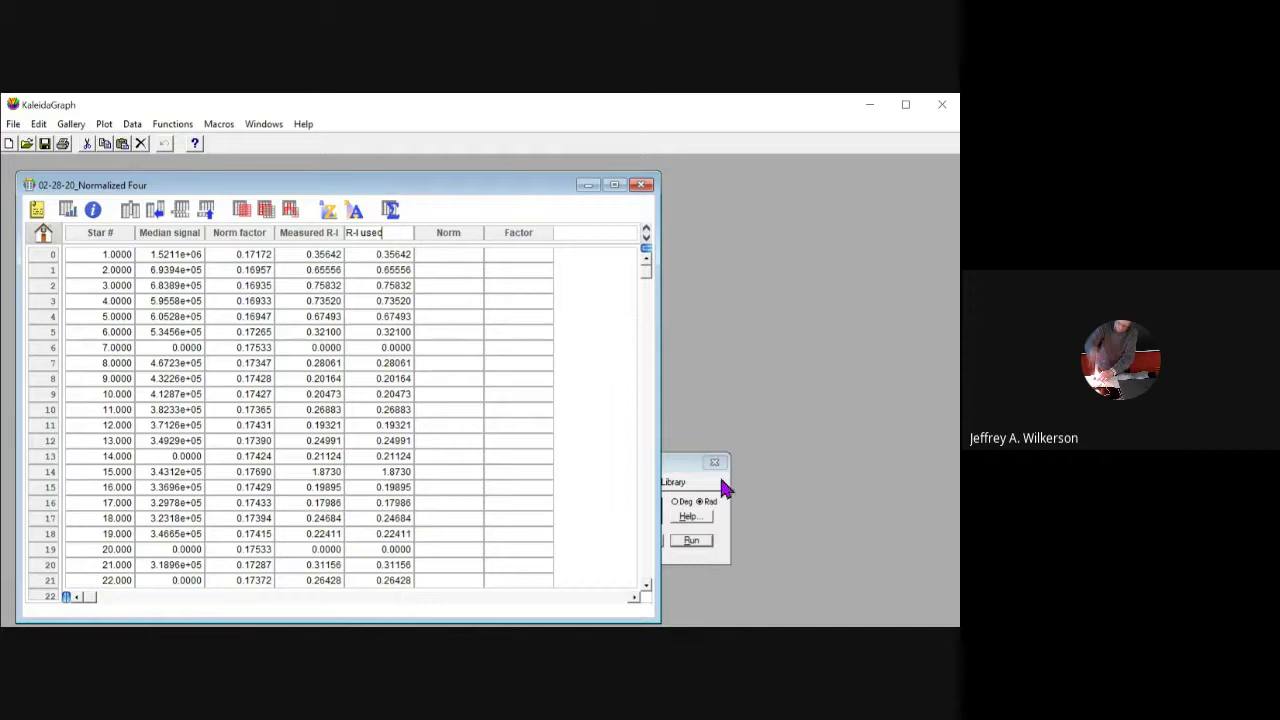
# Commit the R-I used title and erase the Norm and Factor headings on the two empty columns
pyautogui.press('Tab')
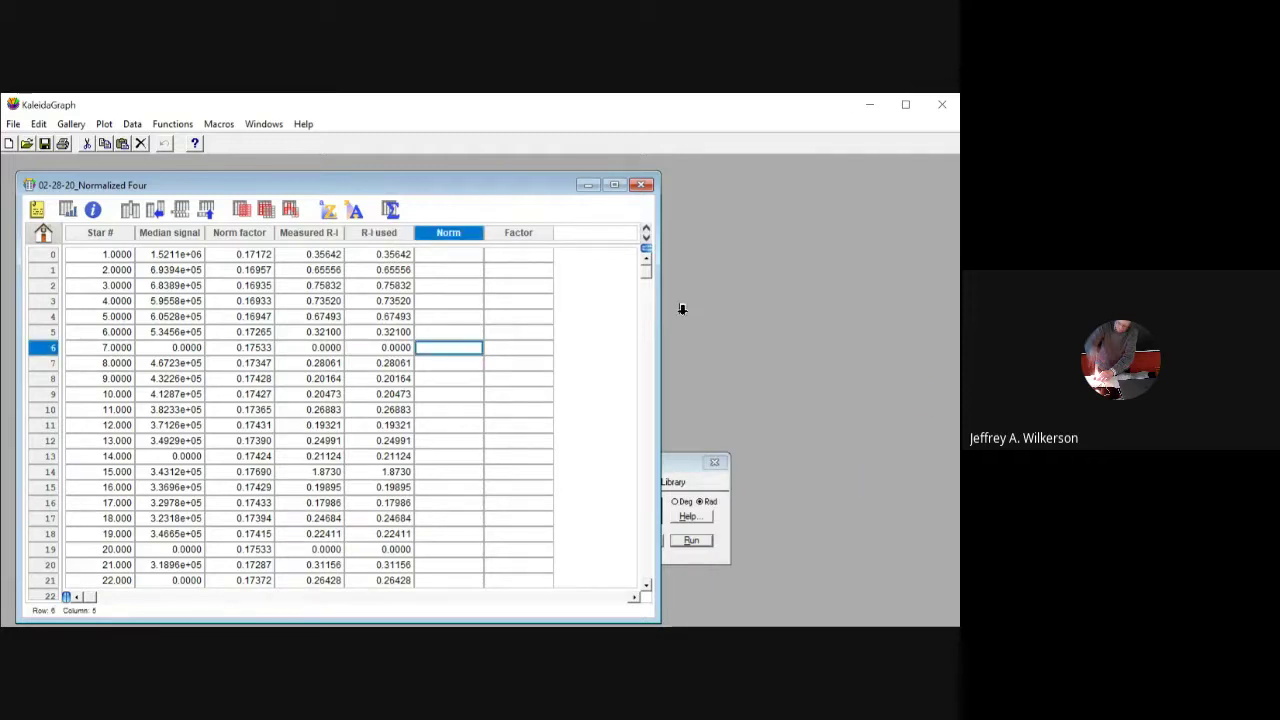
pyautogui.press('Tab')
pyautogui.press('BackSpace')
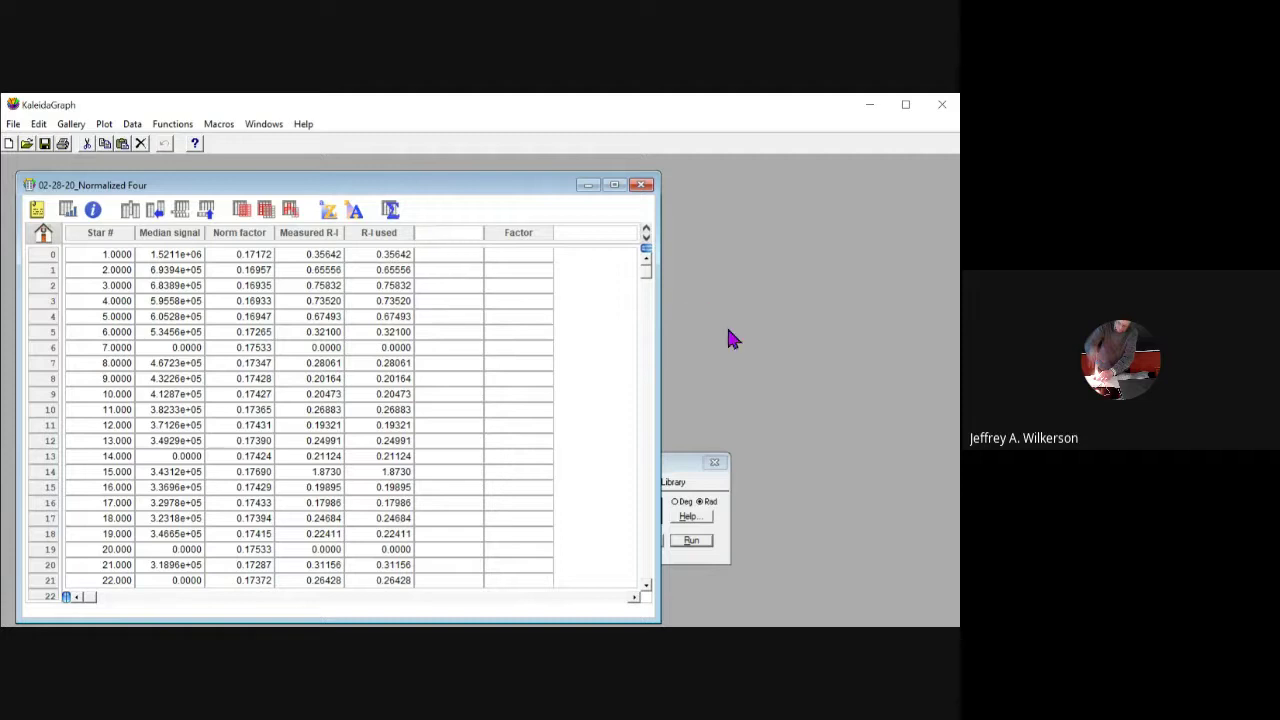
pyautogui.press('Tab')
pyautogui.press('BackSpace')
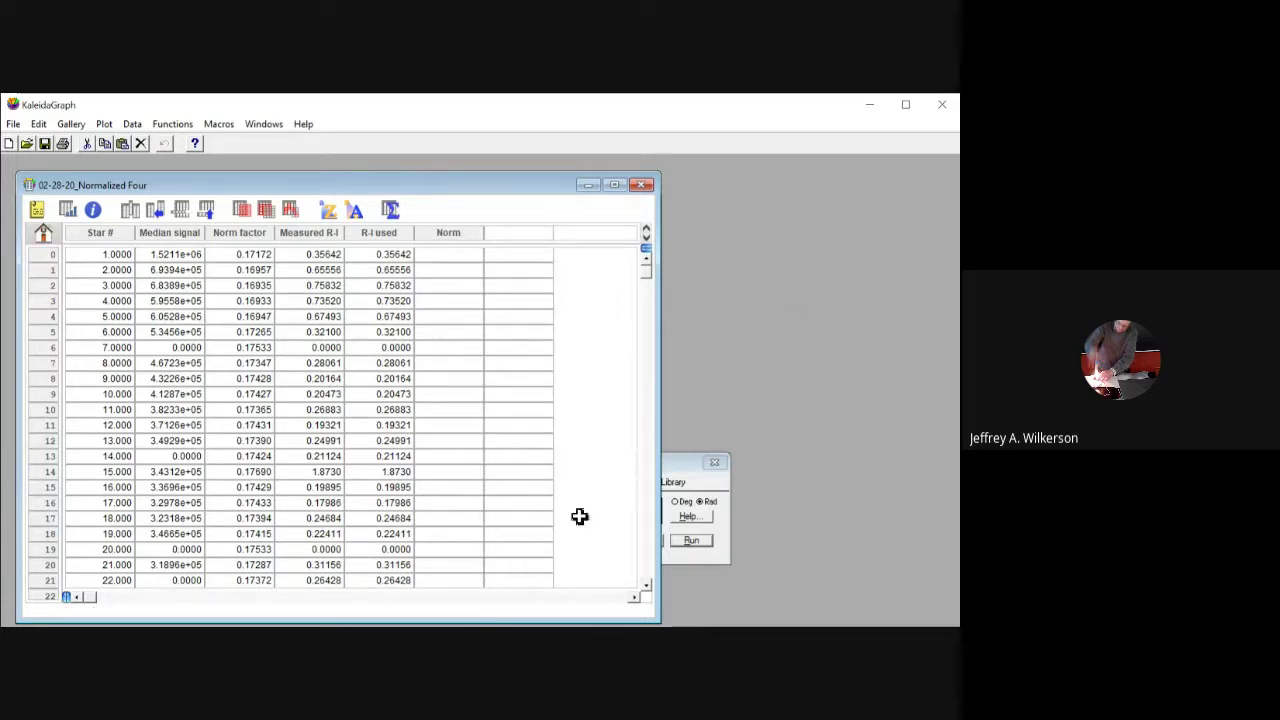
pyautogui.press('Return')
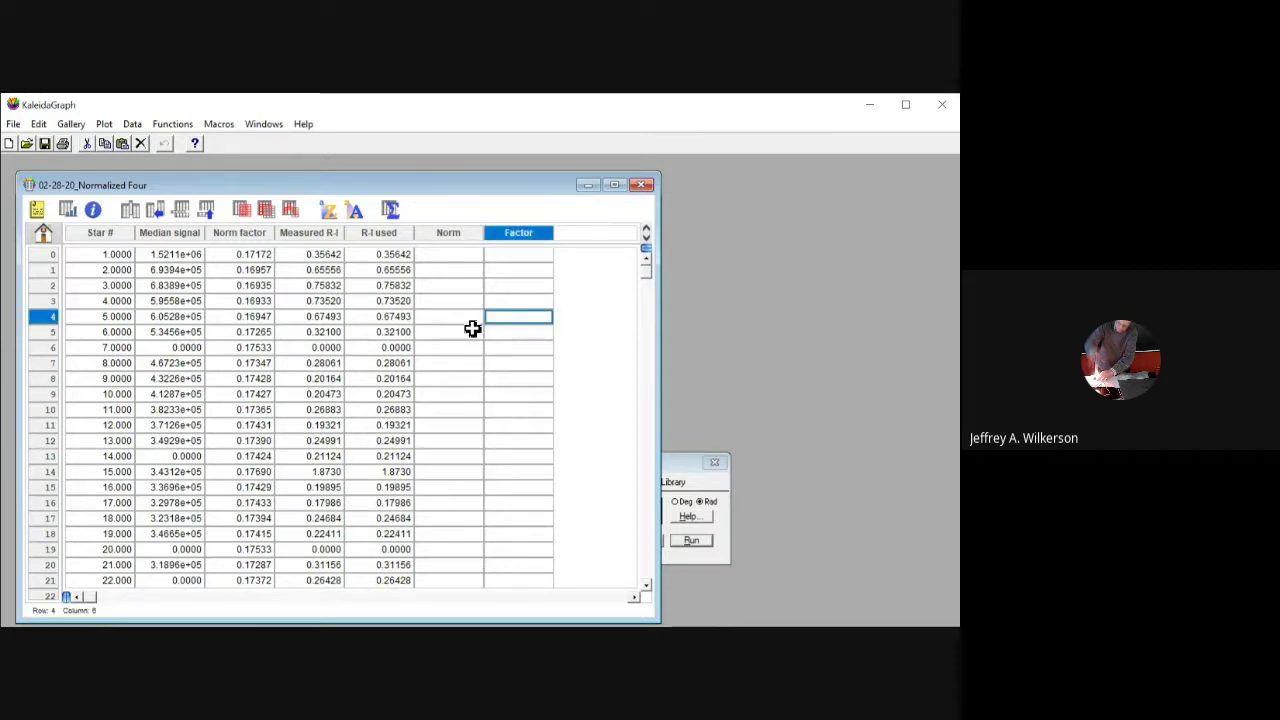
pyautogui.hotkey('shift', 'Tab')
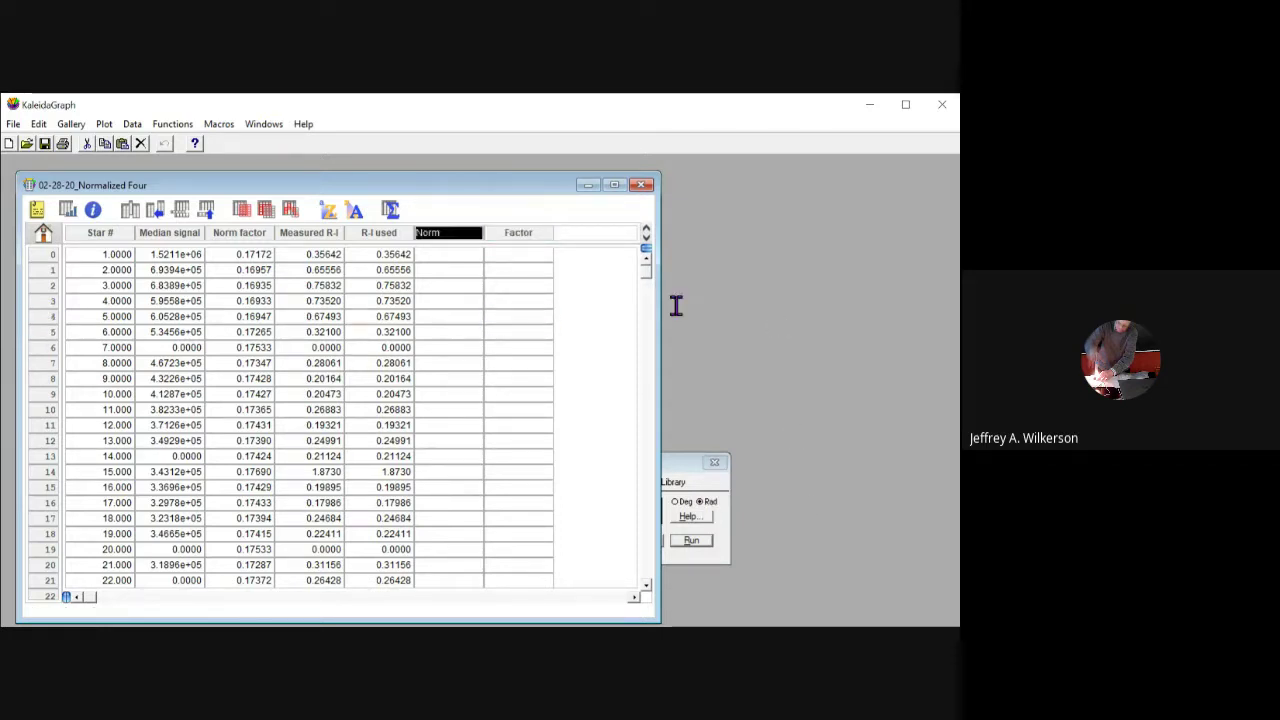
pyautogui.press('Return')
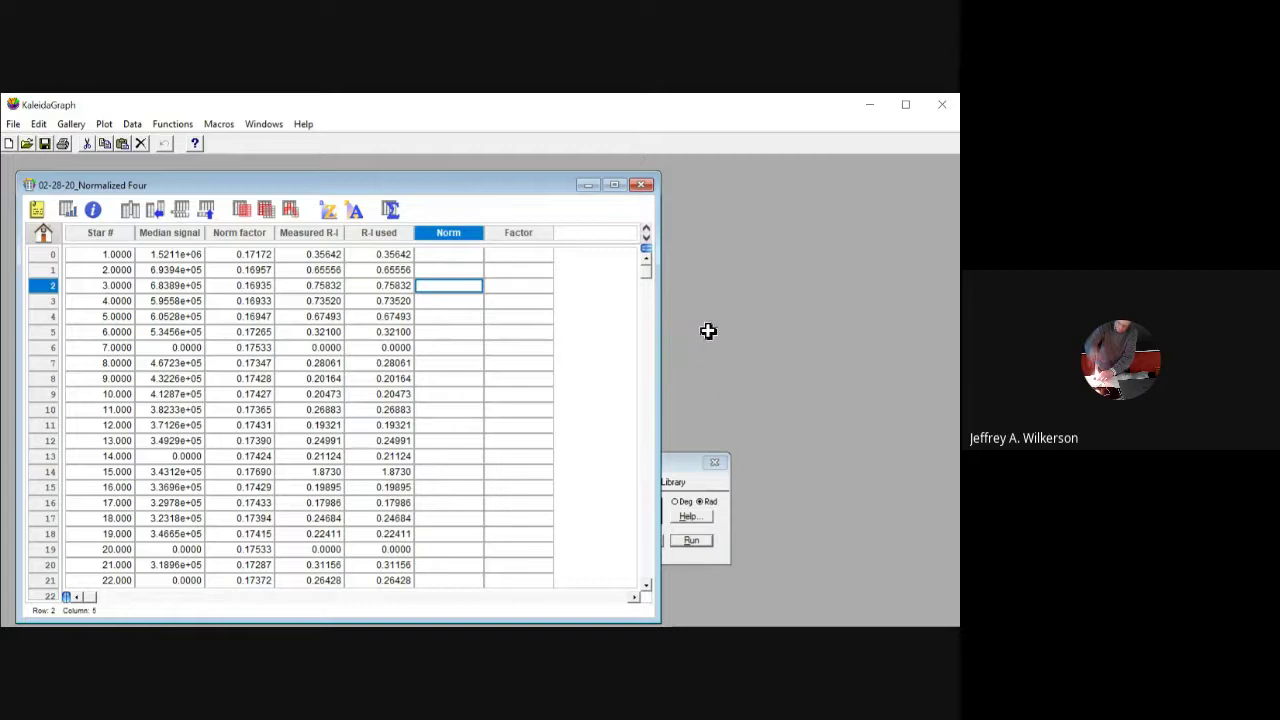
pyautogui.hotkey('shift', 'Tab')
pyautogui.press('BackSpace')
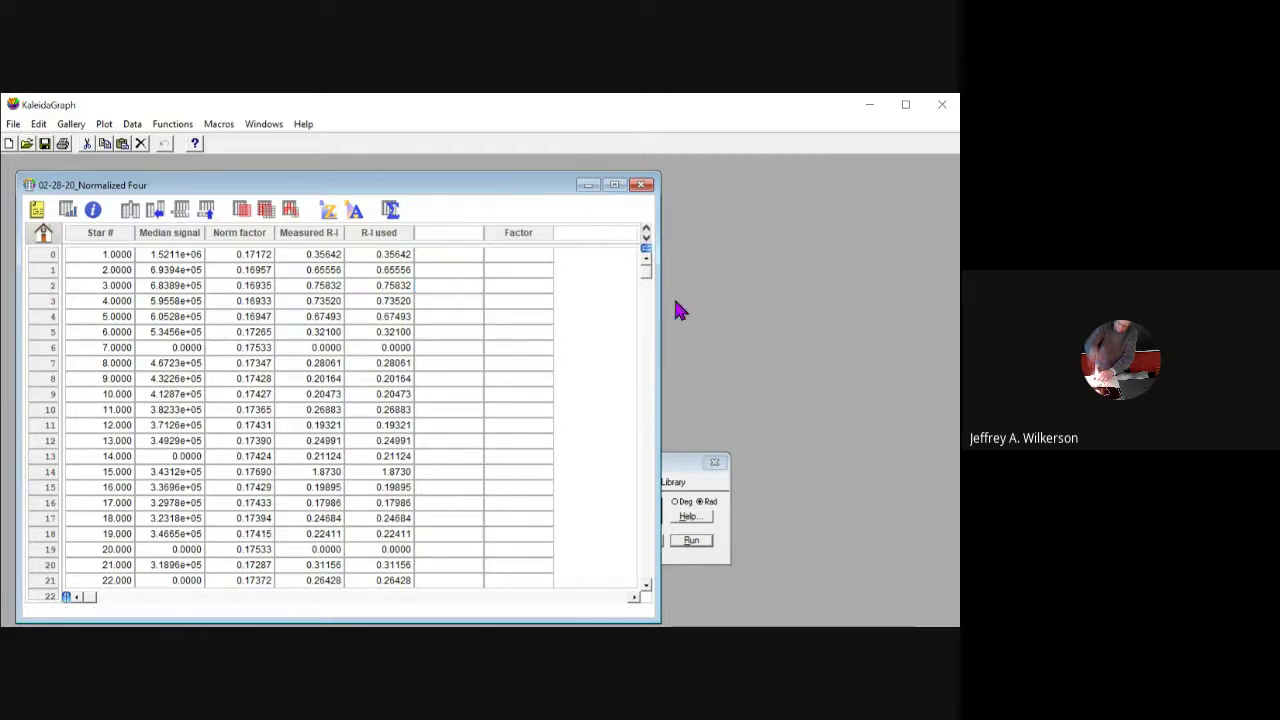
pyautogui.press('Return')
pyautogui.press('Tab')
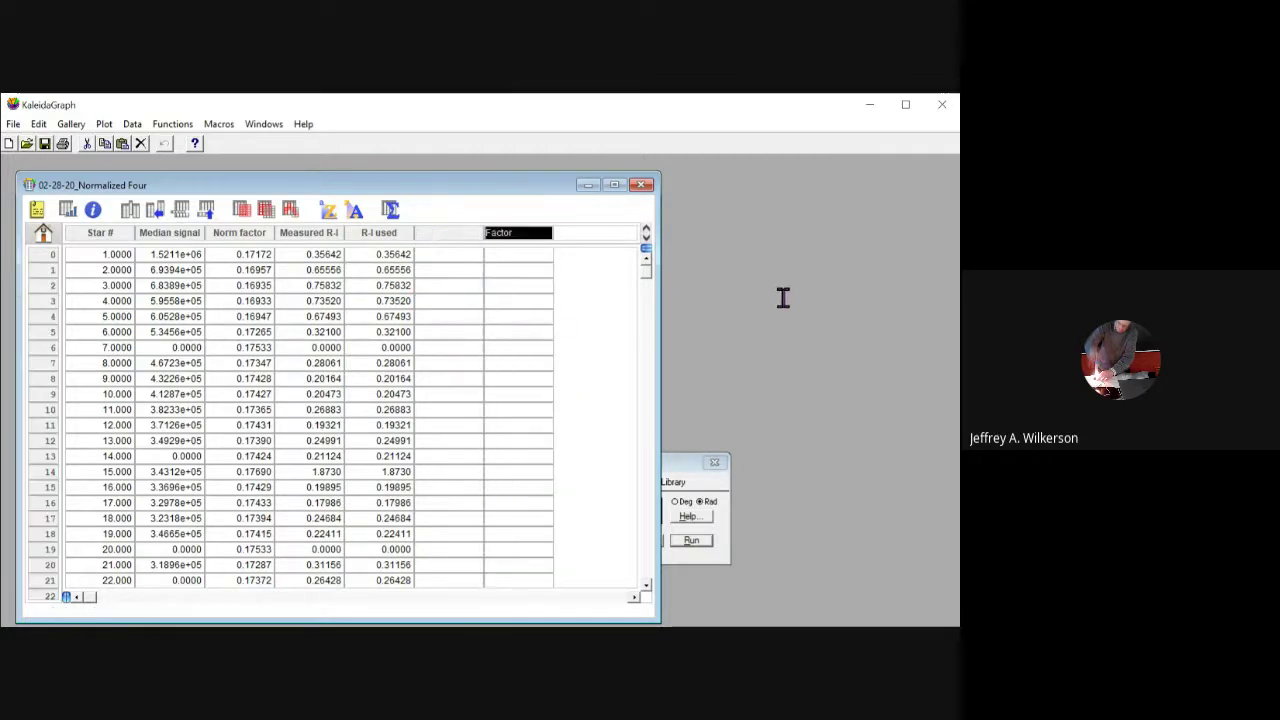
pyautogui.click(778, 315)
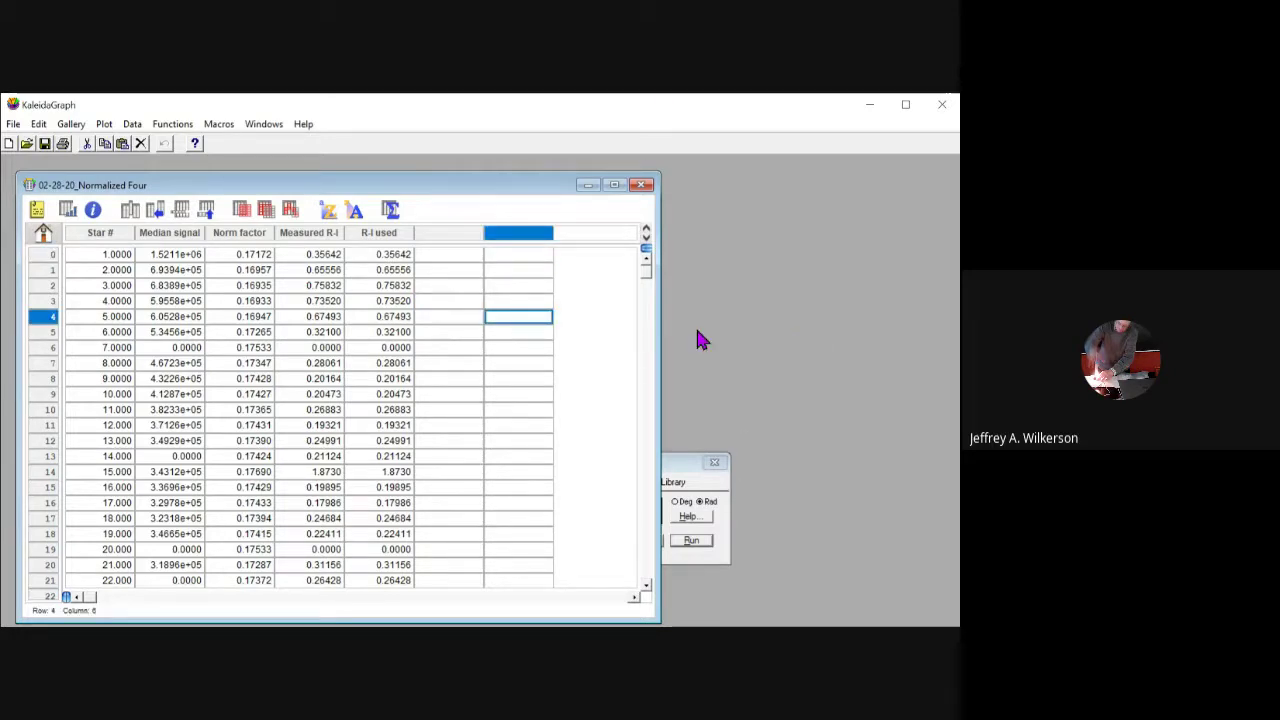
# Select the two empty columns right of R-I used and cut them, leaving five columns
pyautogui.keyDown('shift'); pyautogui.click(745, 306); pyautogui.keyUp('shift')
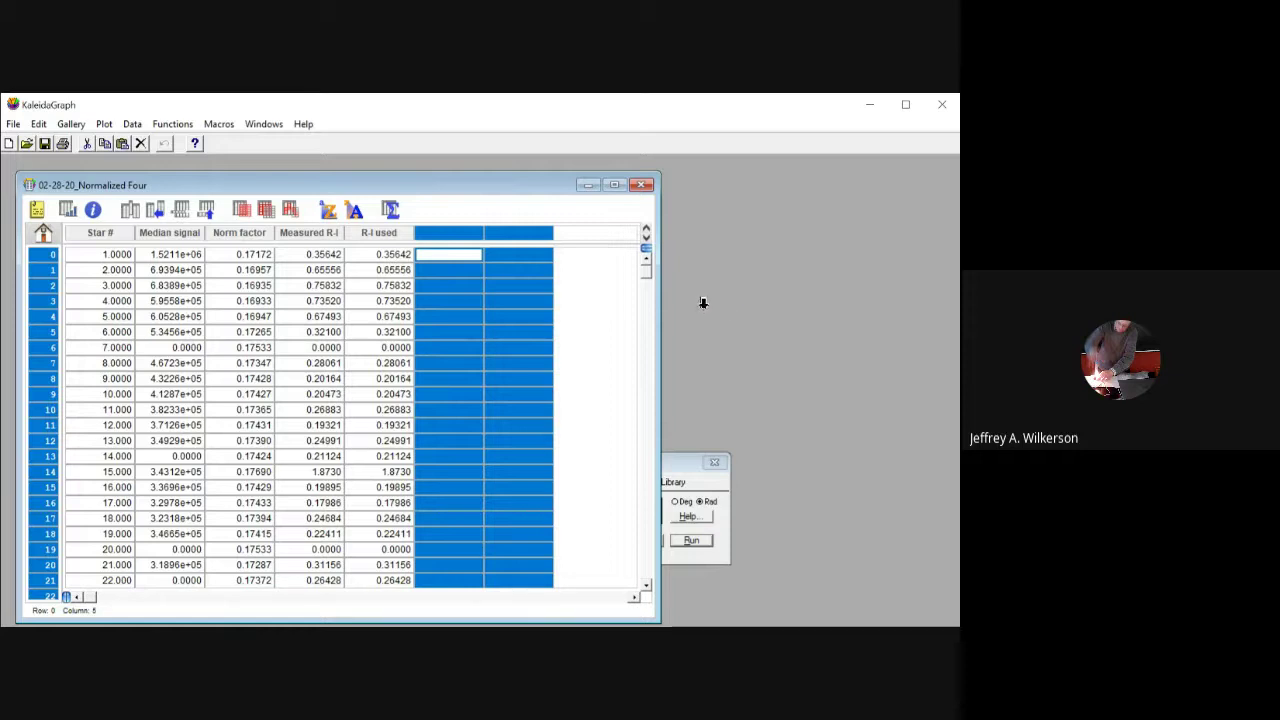
pyautogui.hotkey('ctrl', 'x')
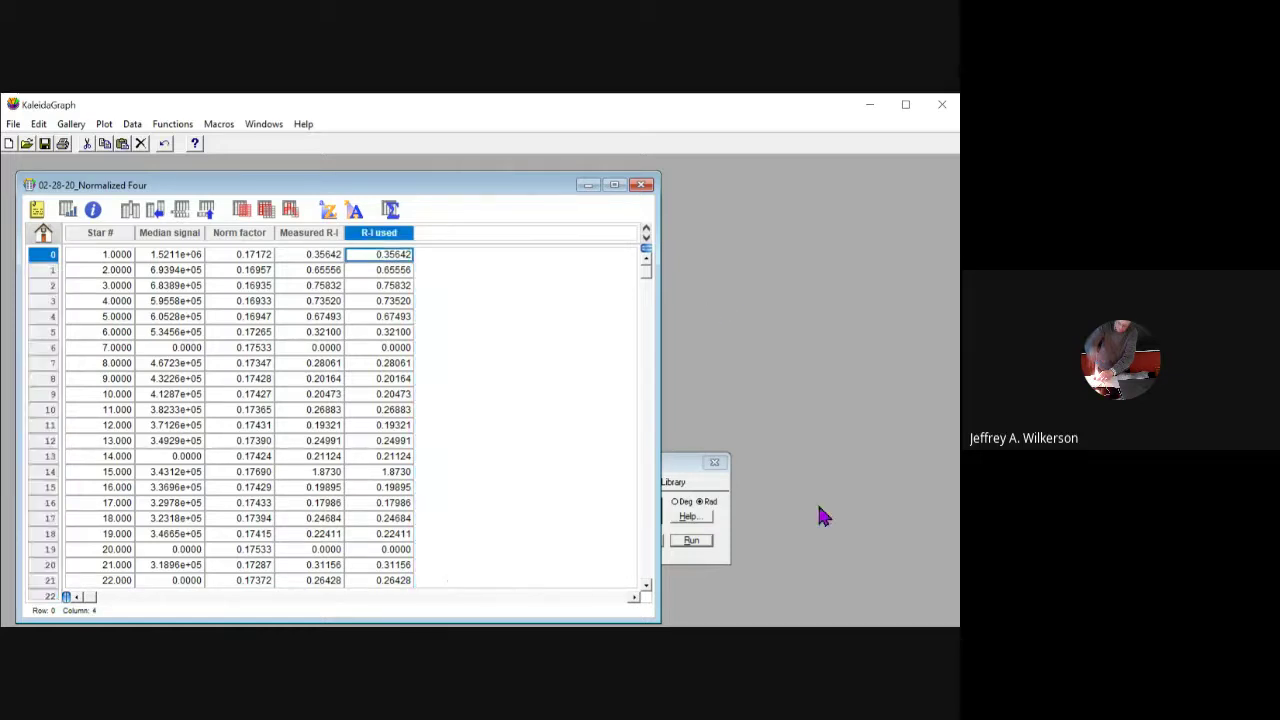